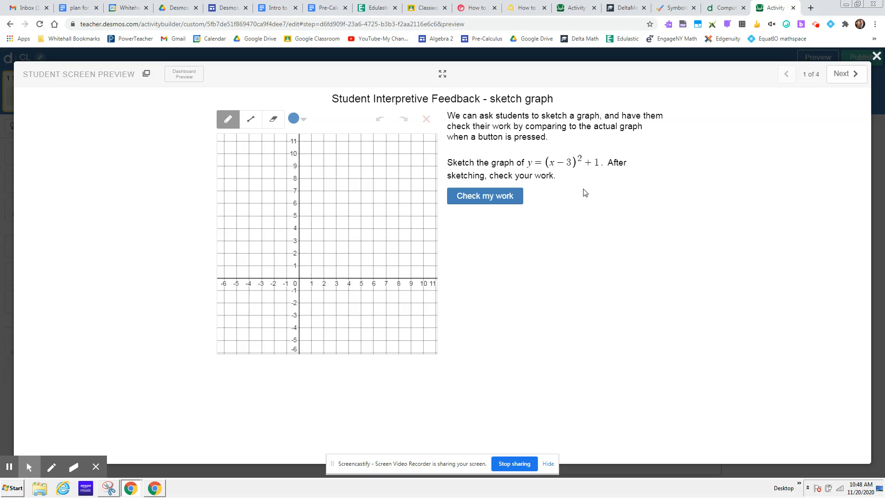
- Sketch y=(x-3)^2+1 on the preview grid through points (3,1), (0,10) and (6,10), and check the work against the actual graph
click(567, 170)
drag(564, 169, 593, 166)
click(336, 265)
click(299, 153)
click(373, 154)
mouse_move(292, 135)
mouse_down()
mouse_move(325, 254)
mouse_move(338, 262)
mouse_move(360, 225)
mouse_move(377, 135)
mouse_up()
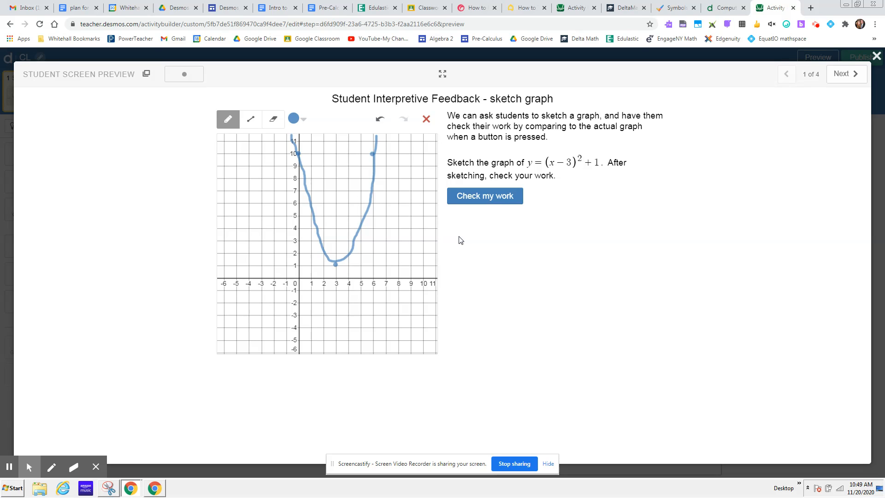
click(476, 200)
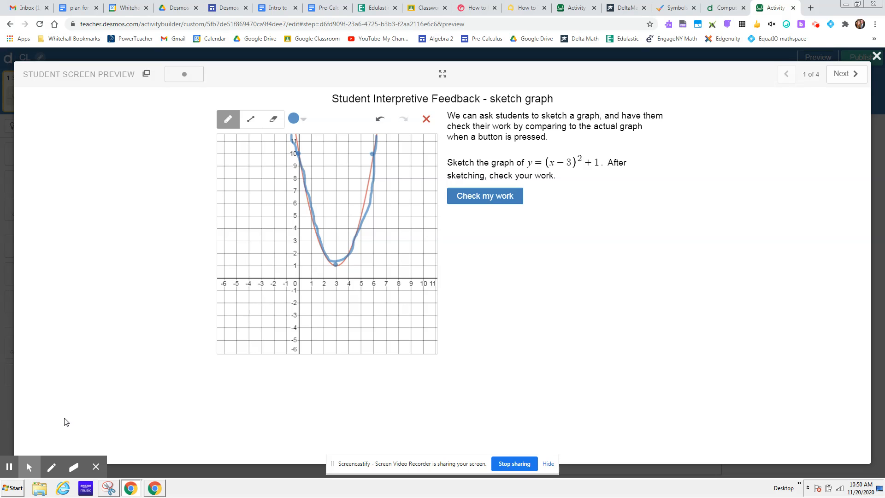
click(8, 468)
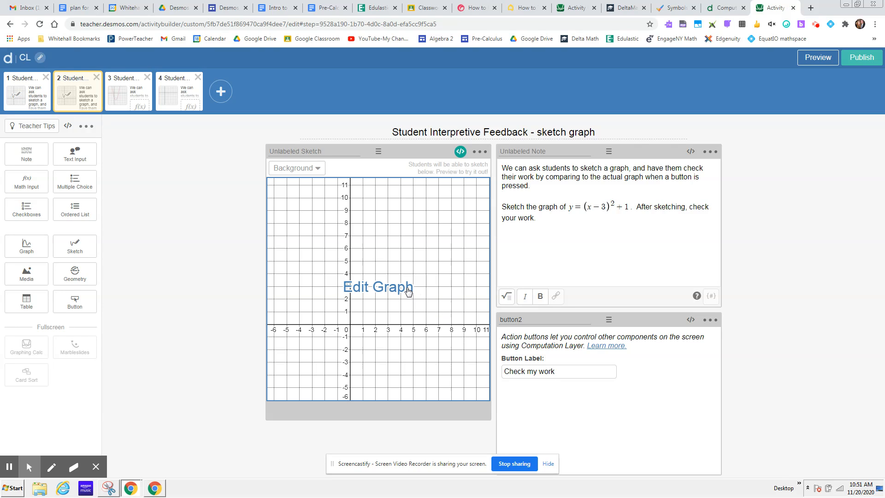
- Open the background graph of screen 2's sketch for editing and delete all its existing expressions and notes
click(574, 208)
drag(575, 208, 626, 207)
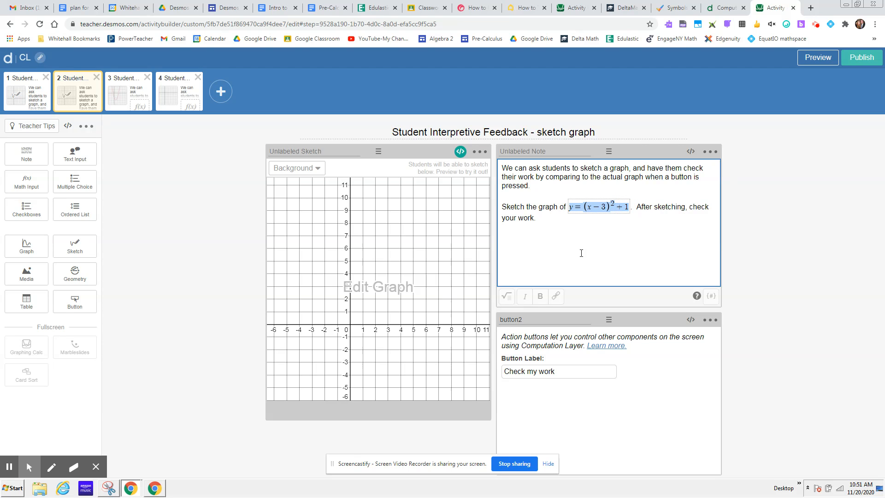
click(405, 284)
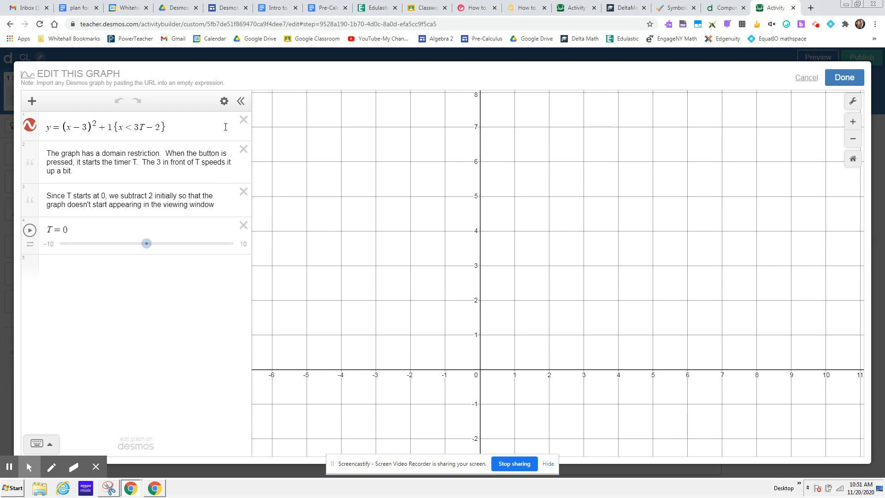
click(244, 119)
click(244, 120)
click(244, 123)
click(245, 121)
- Enter y=(x-3)^2+1 as the first expression of the background graph and save the graph
click(152, 133)
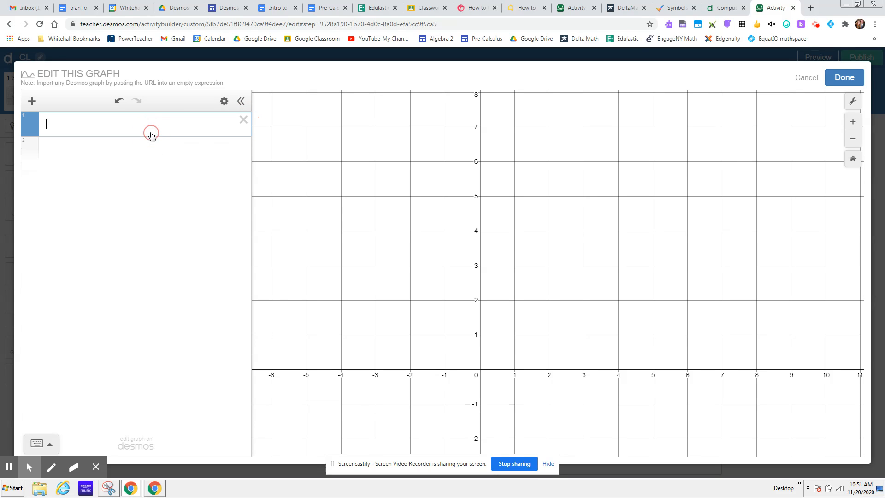
text(y=(x-3)^2+1)
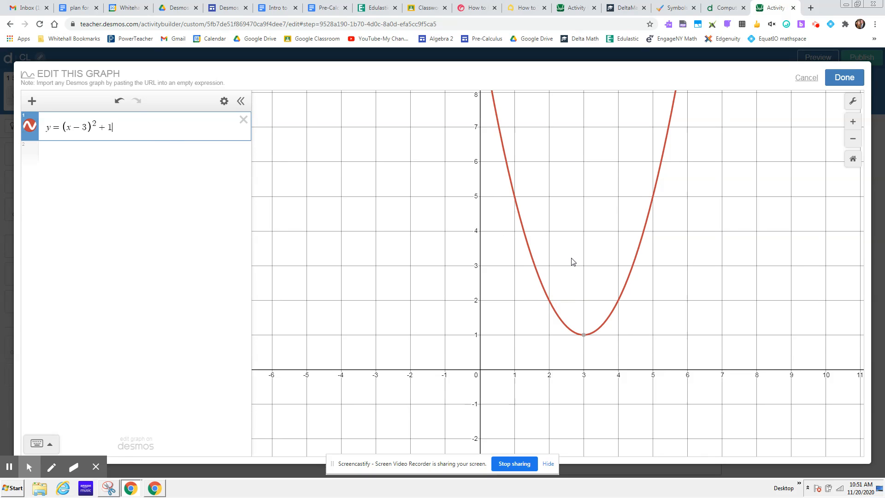
click(844, 78)
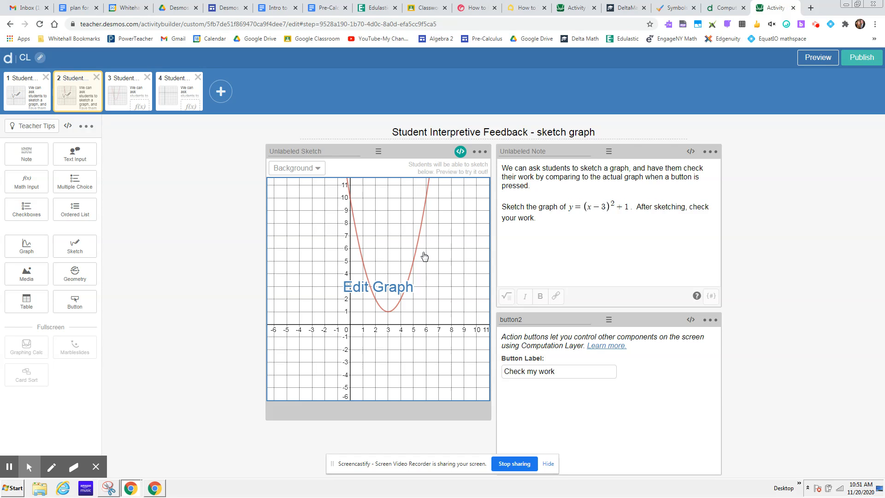
- Reopen the background graph and append the domain restriction {x<T} to the parabola's equation
click(397, 286)
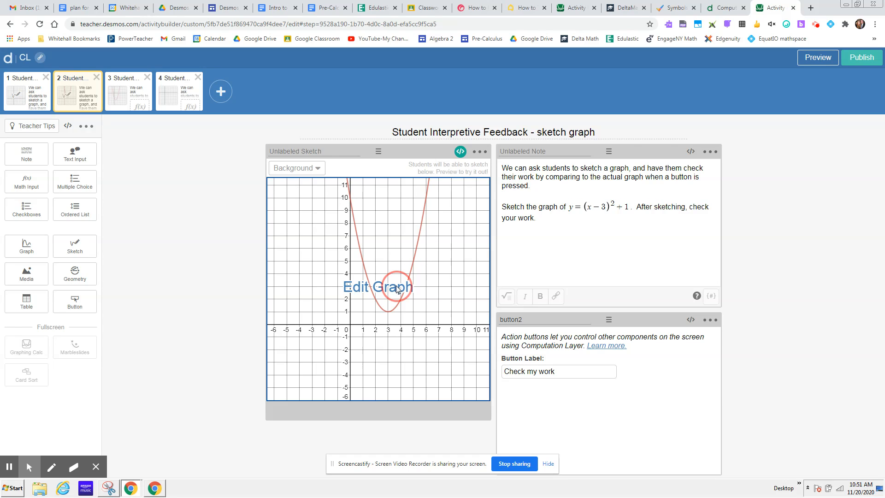
click(142, 127)
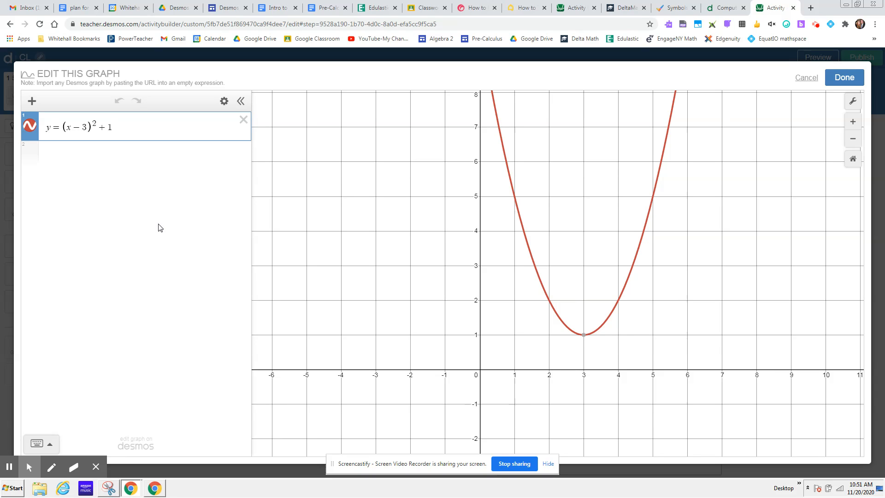
click(136, 132)
text({x<T)
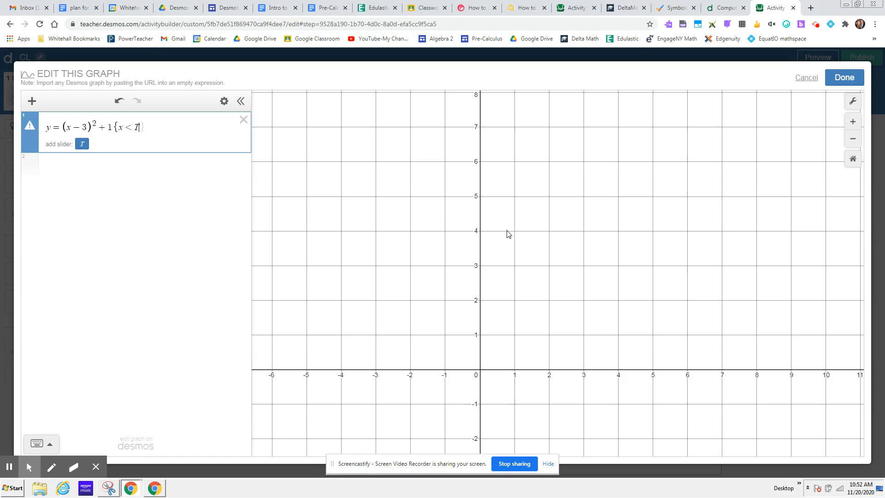
- Try out the domain restriction with a temporary slider for T and delete the slider
click(83, 145)
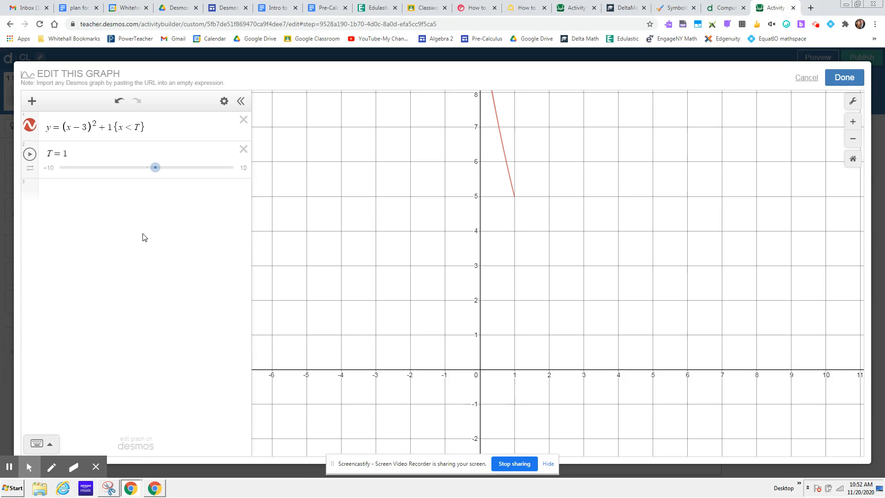
drag(573, 203, 544, 271)
drag(522, 316, 542, 230)
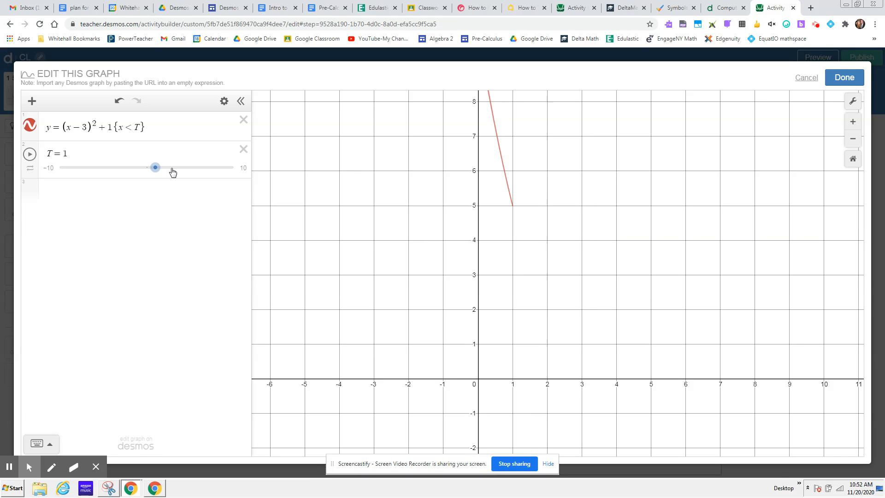
click(156, 168)
drag(157, 169, 138, 165)
click(242, 150)
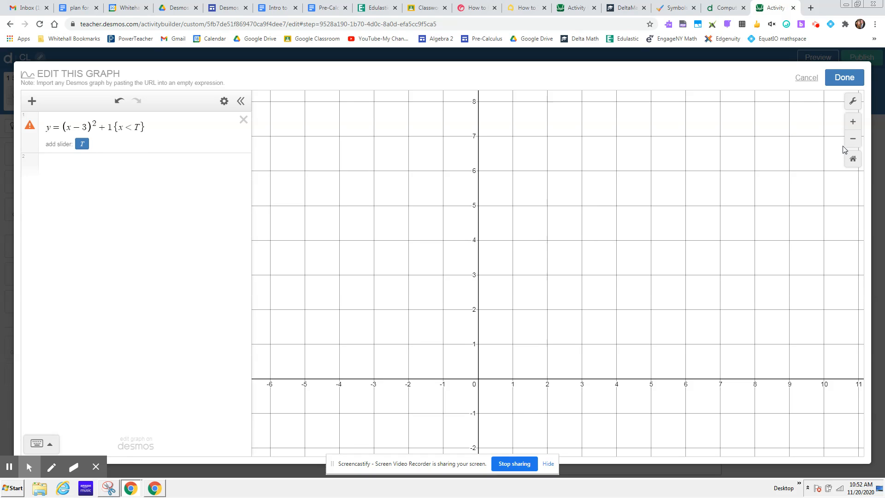
- Save the background graph and add a number sink for T below the comment in the sketch component's script
click(837, 80)
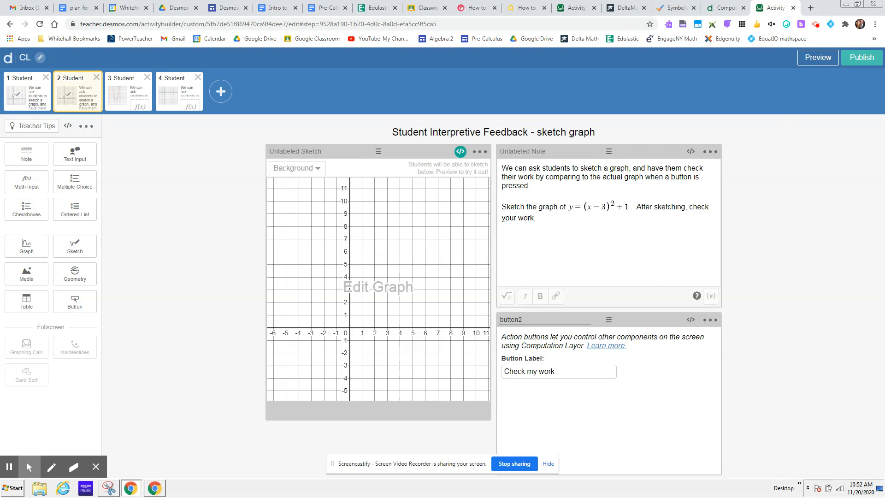
click(459, 152)
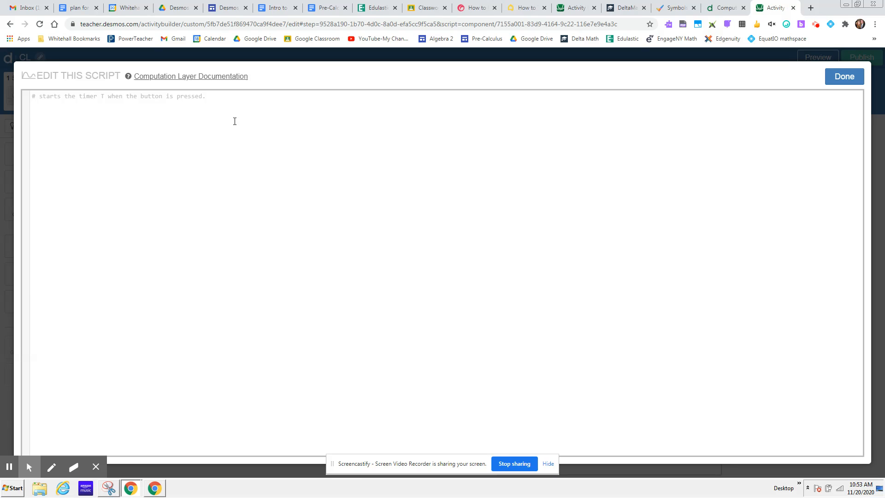
text(n)
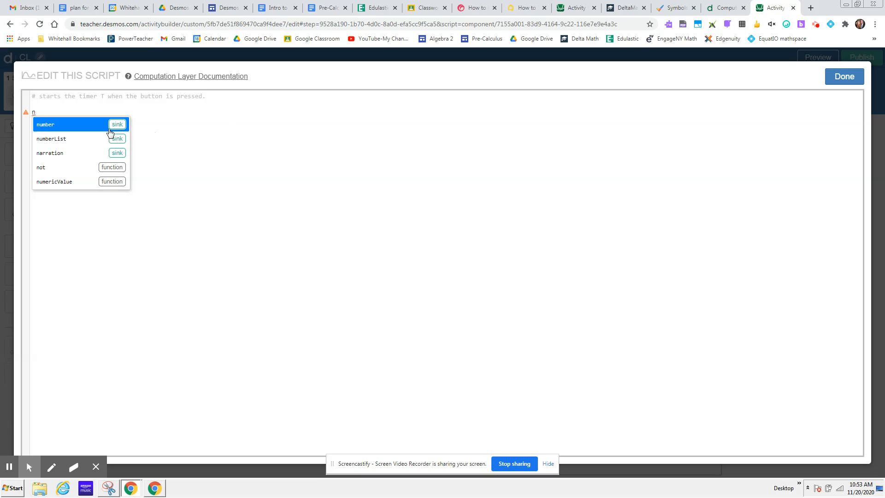
click(72, 124)
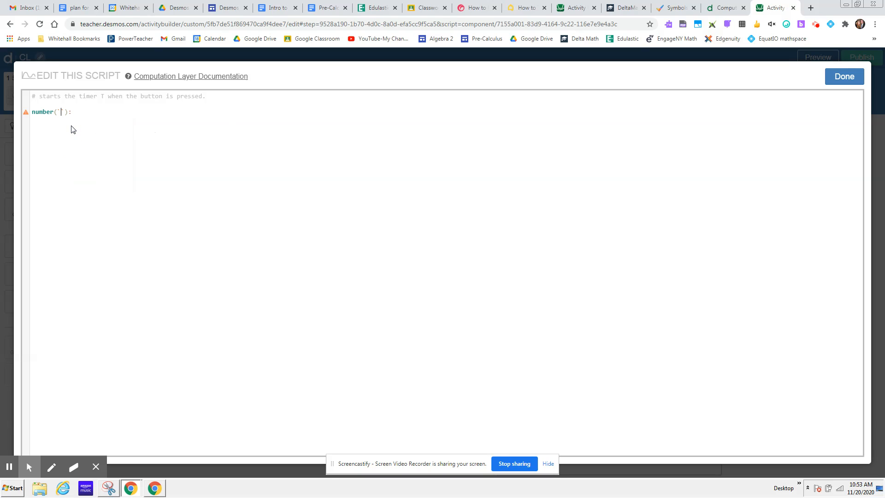
text(T)
- Assign button2.timeSincePress() to the number sink for T and save the sketch's script
click(110, 119)
click(93, 111)
text(b)
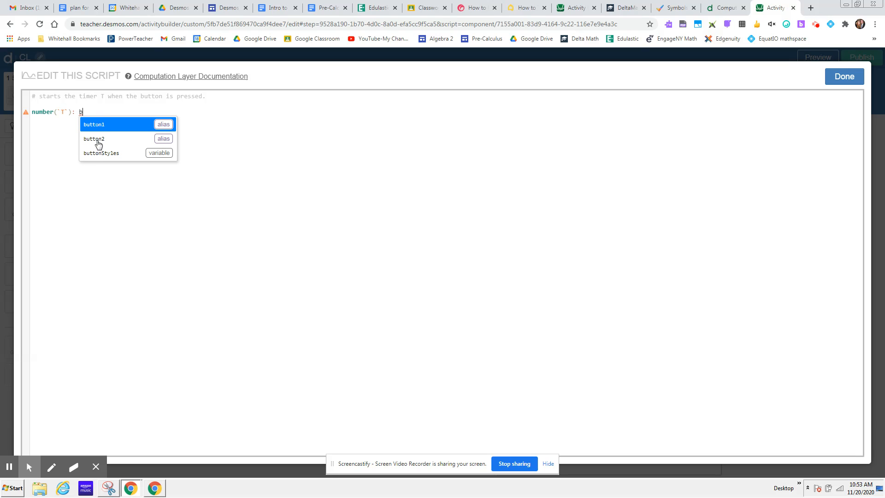
click(102, 140)
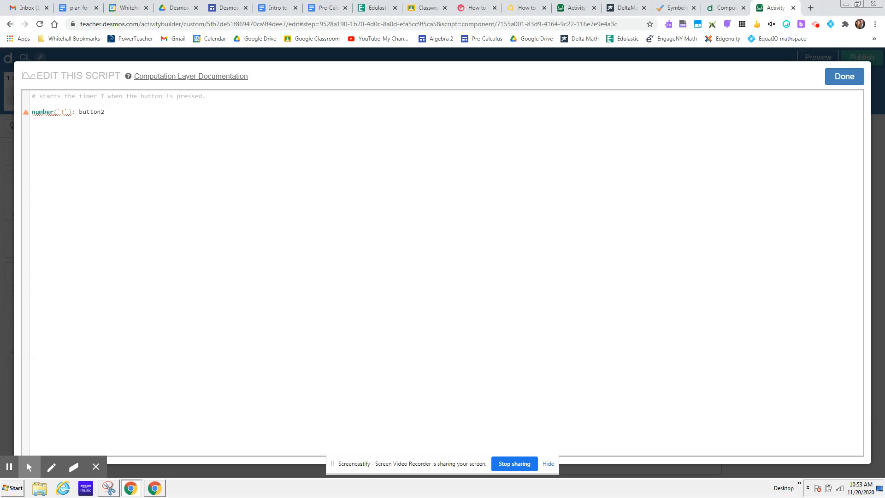
text(.)
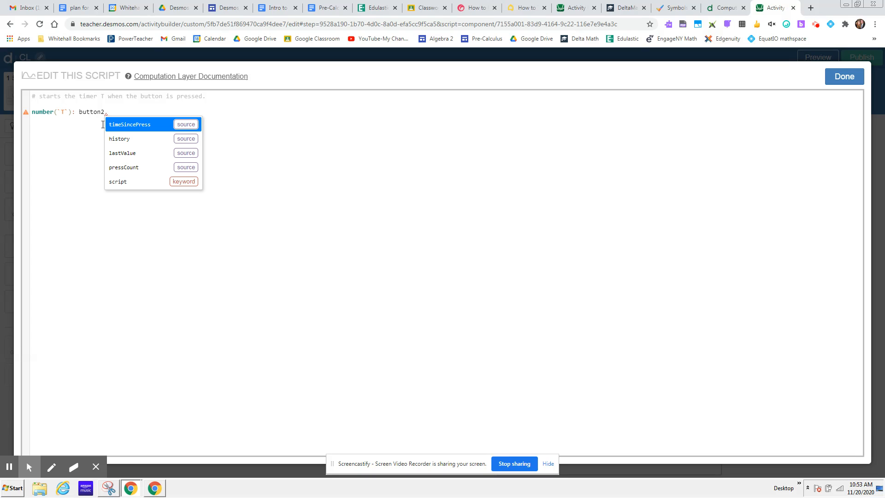
click(140, 124)
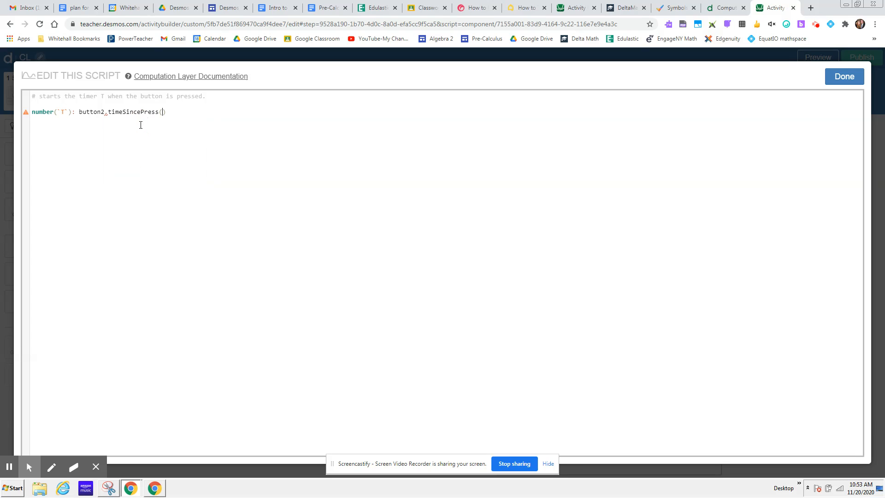
drag(186, 113, 32, 112)
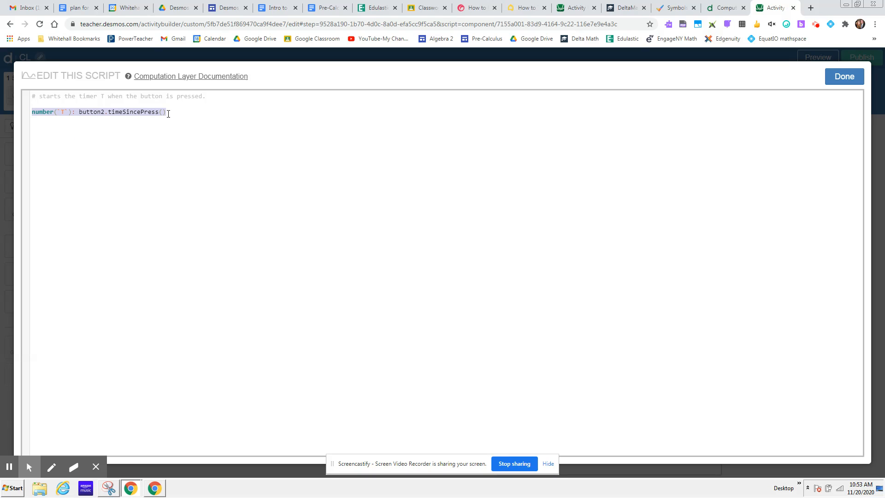
click(187, 119)
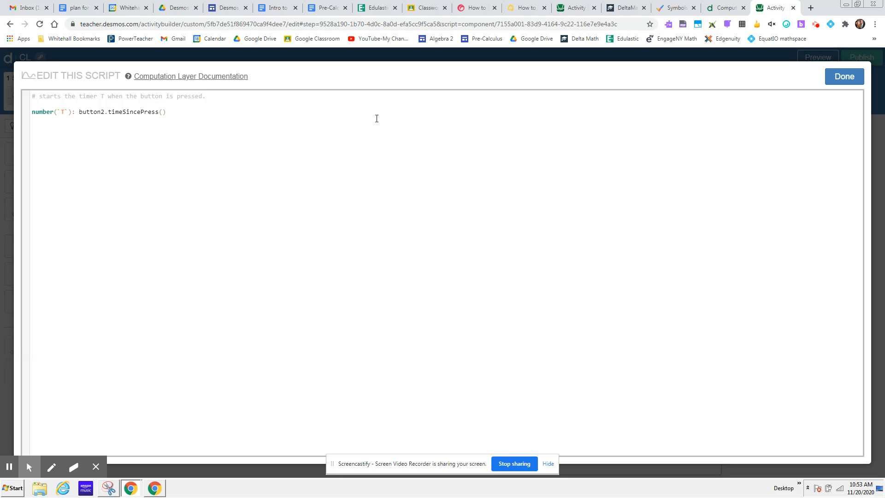
click(843, 77)
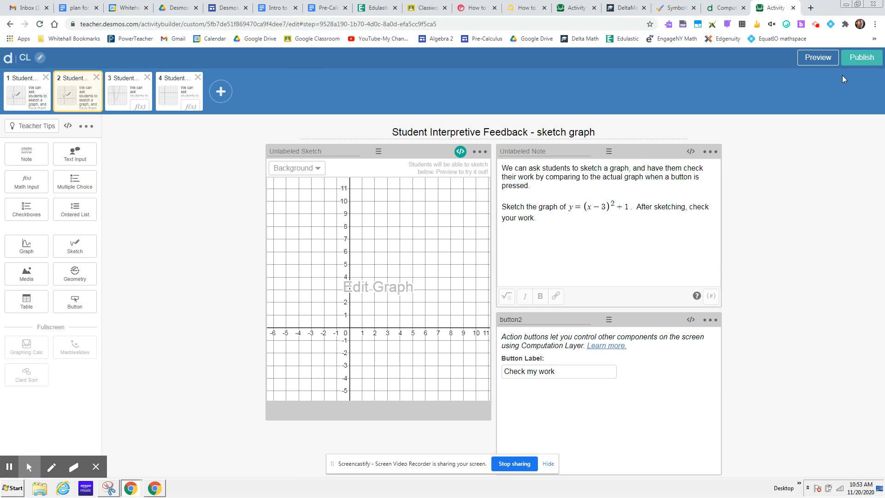
- Preview the student screen, and change the background parabola's domain restriction to {x<T-5}
click(820, 58)
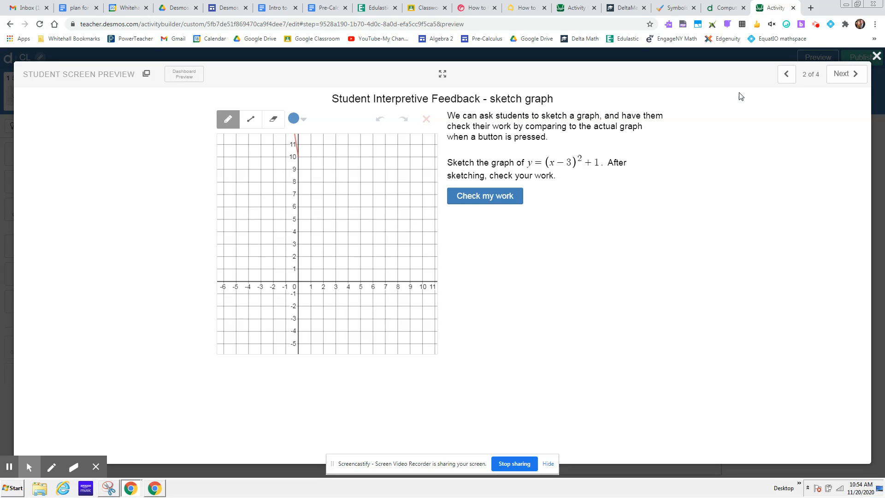
click(875, 58)
click(381, 283)
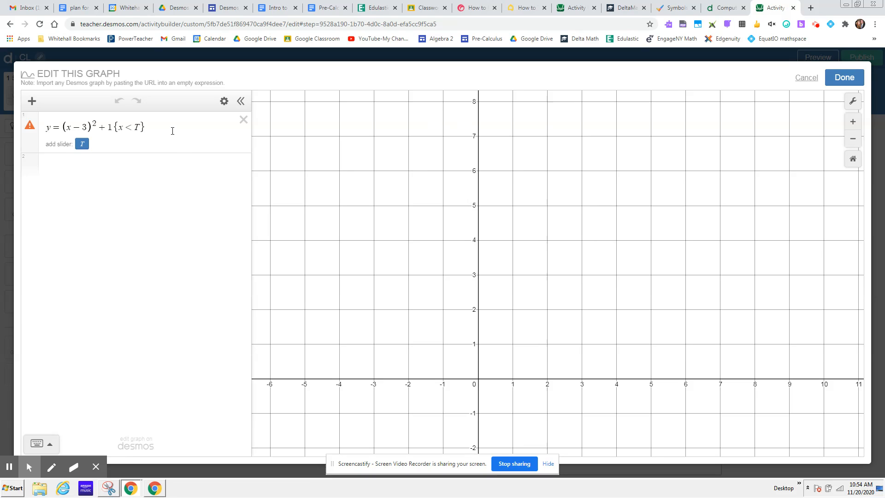
click(137, 128)
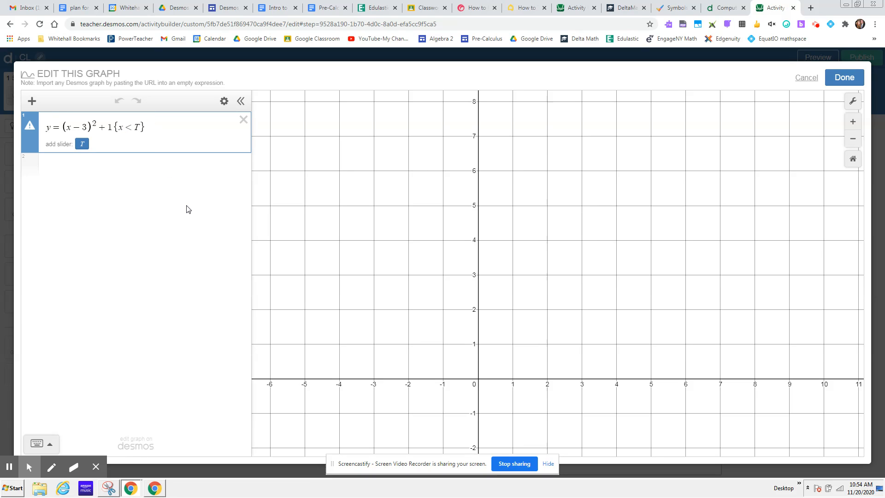
text(-5)
click(838, 77)
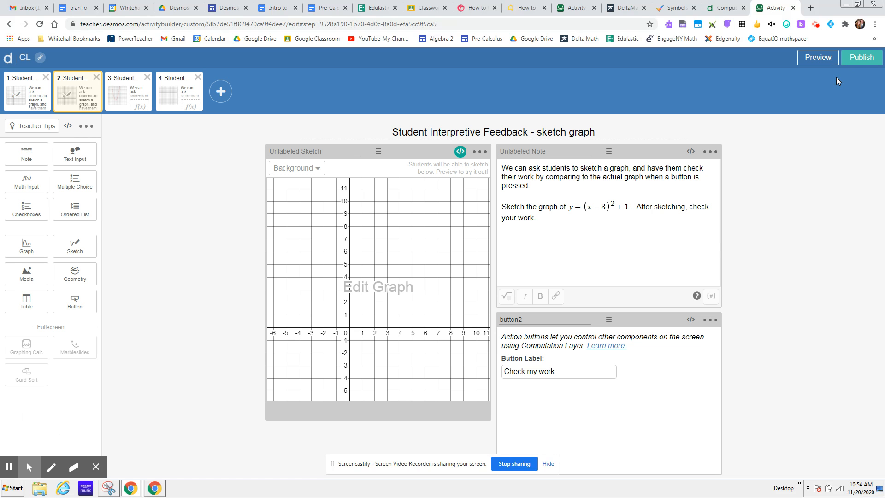
- Preview the student screen again and examine how the parabola is traced over time with the shifted restriction
click(815, 57)
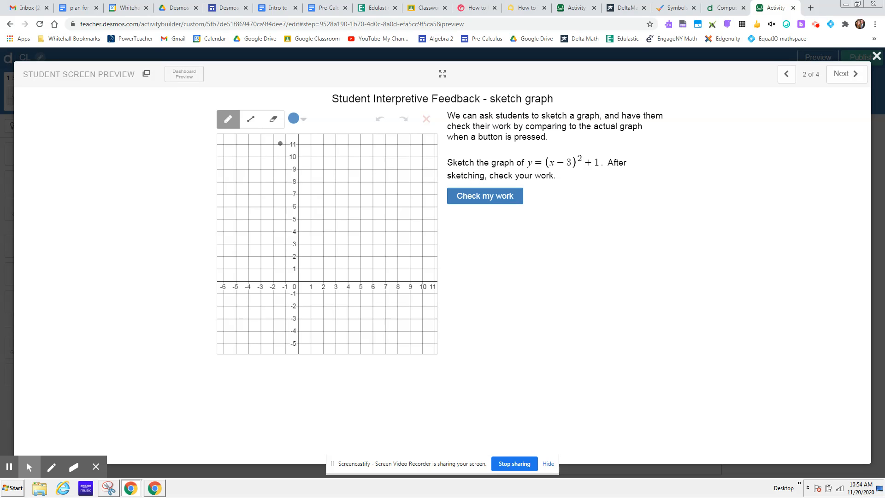
mouse_move(295, 134)
mouse_down()
mouse_move(318, 243)
mouse_move(335, 269)
mouse_up()
drag(357, 235, 367, 234)
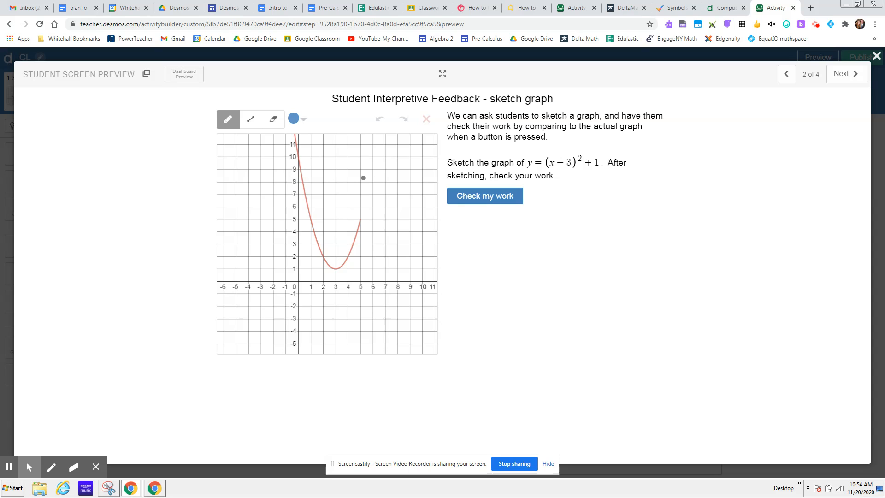
click(876, 56)
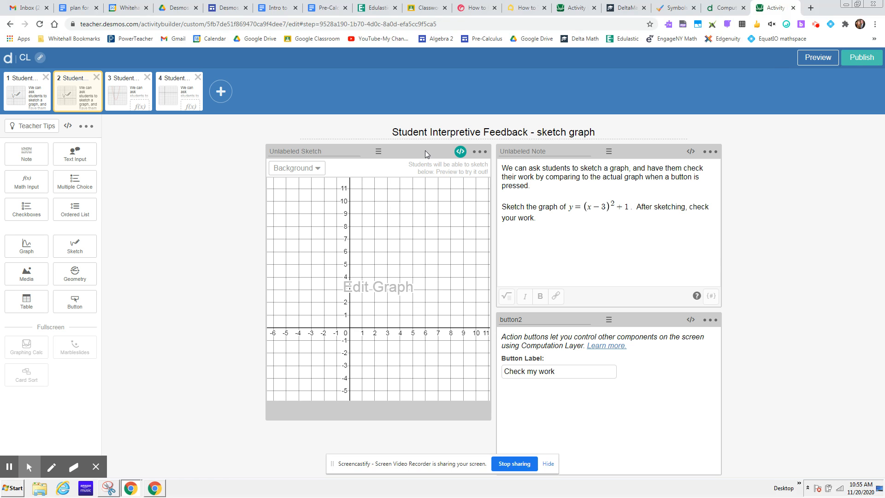
- Speed up the tracing by changing the parabola's domain restriction to {x<5T-5} and save the background graph
click(379, 290)
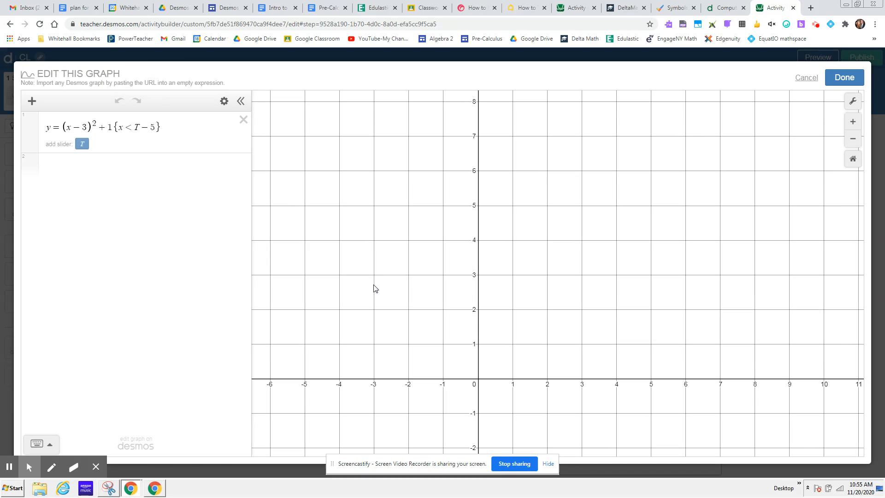
click(135, 128)
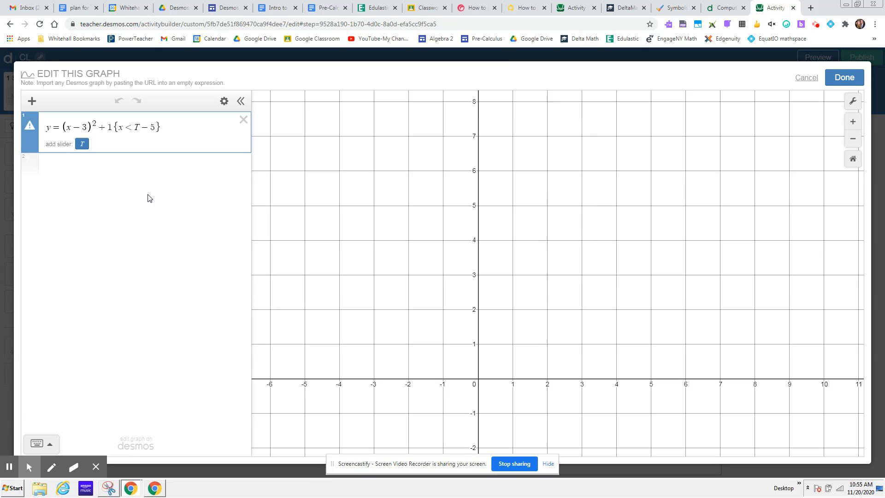
text(5)
click(828, 81)
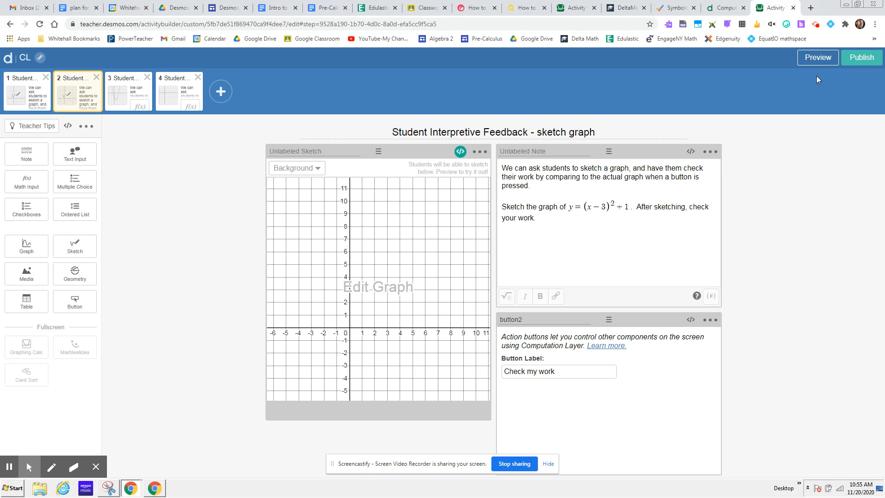
- Preview the student screen and run Check my work to examine how the parabola is traced at the faster speed
click(817, 57)
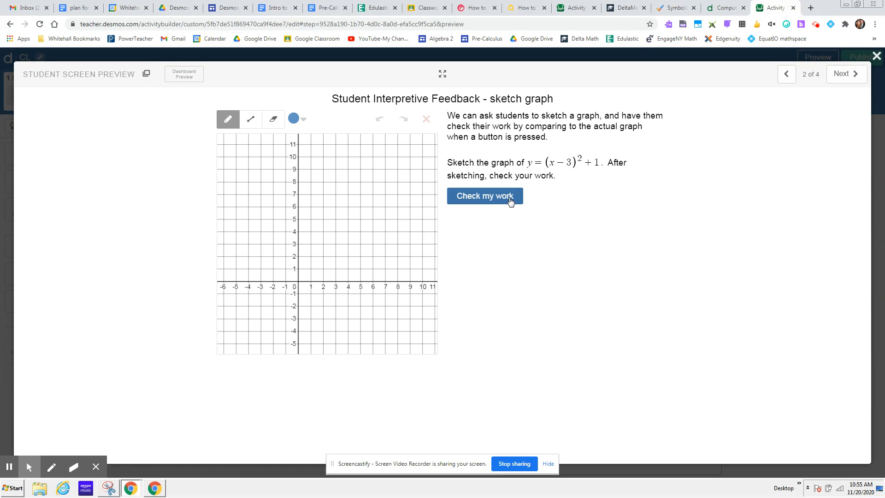
click(511, 199)
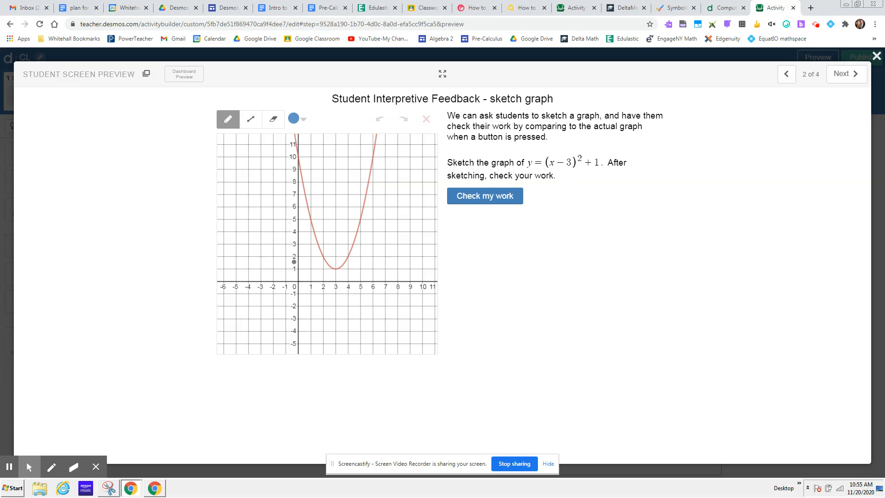
click(10, 466)
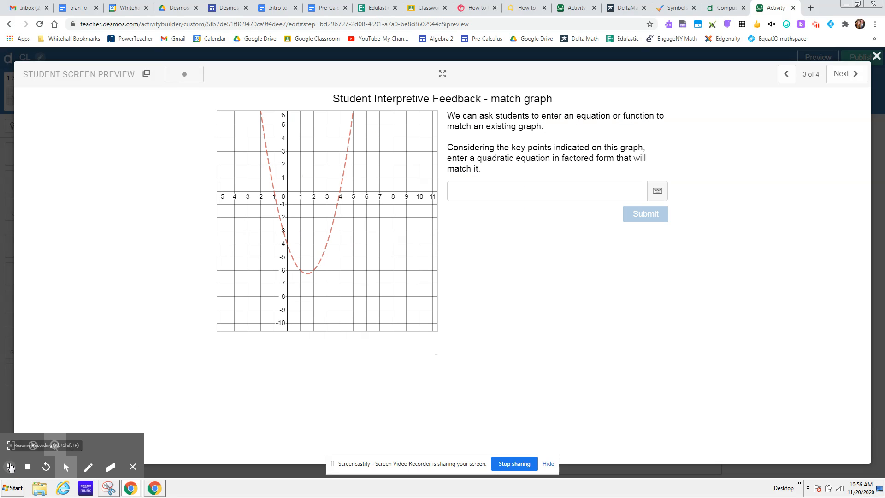
click(10, 467)
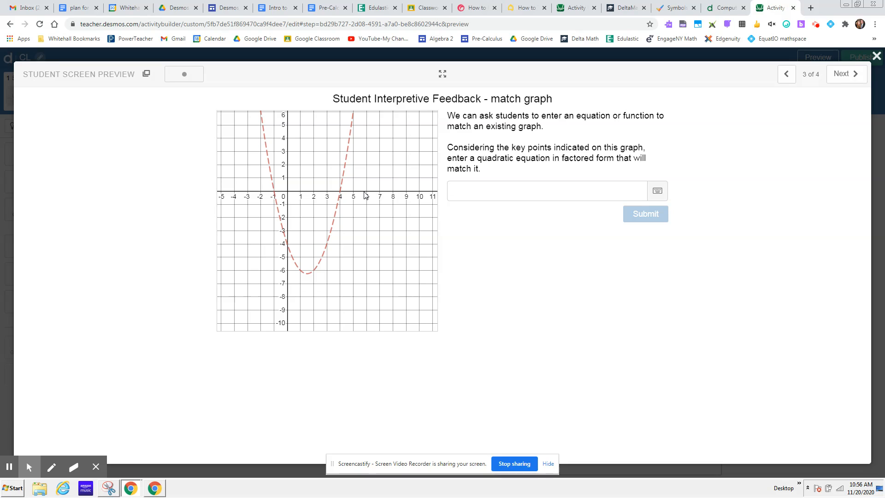
- Test the match-graph student screen by submitting the response y = 3x + 1
click(466, 189)
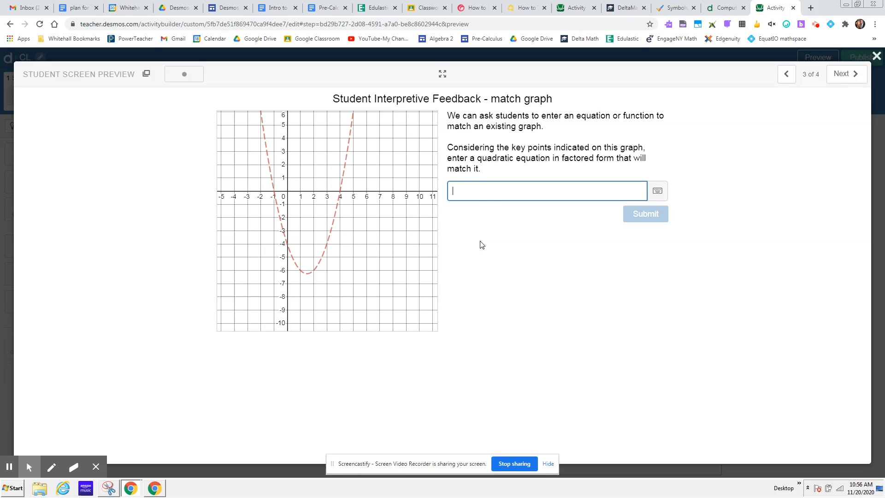
text(y = )
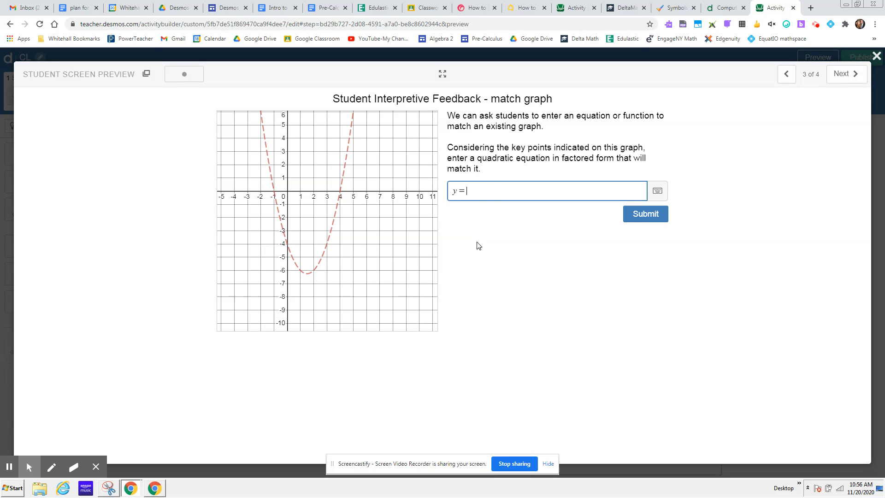
text(3x)
click(637, 214)
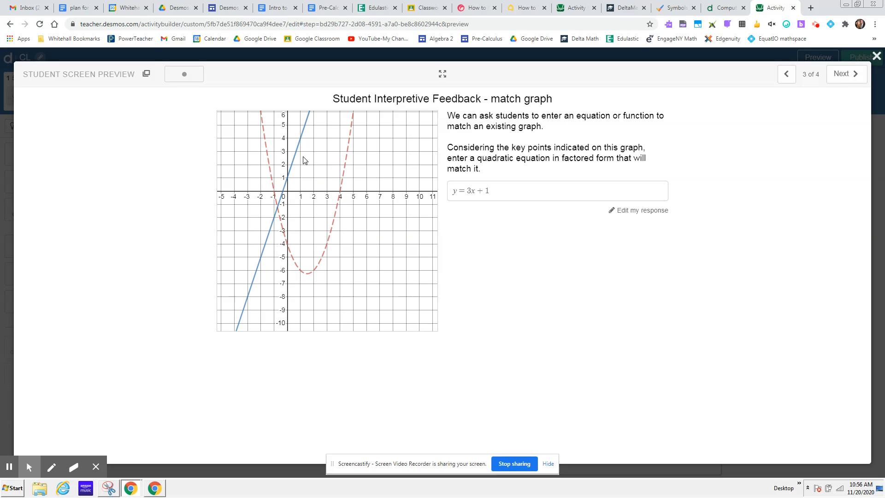
- Reduce the submitted response to y = and inspect the dashed parabola's two x-intercepts
click(495, 190)
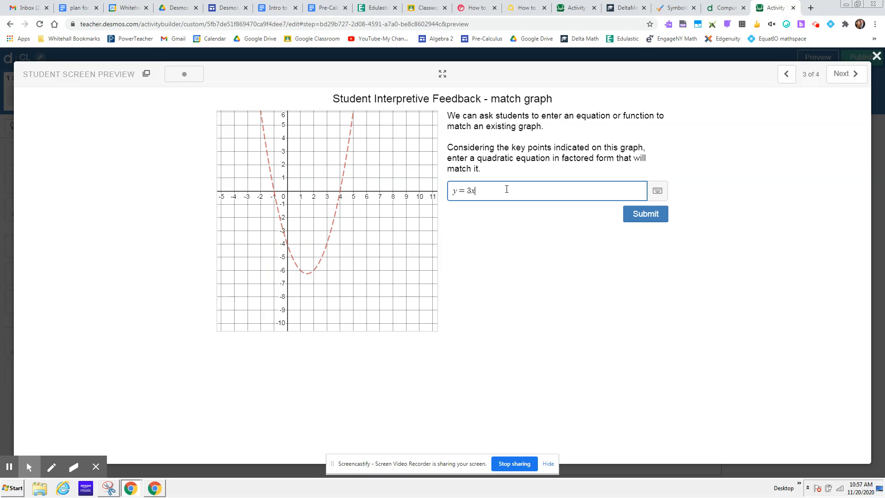
key(BackSpace)
click(276, 197)
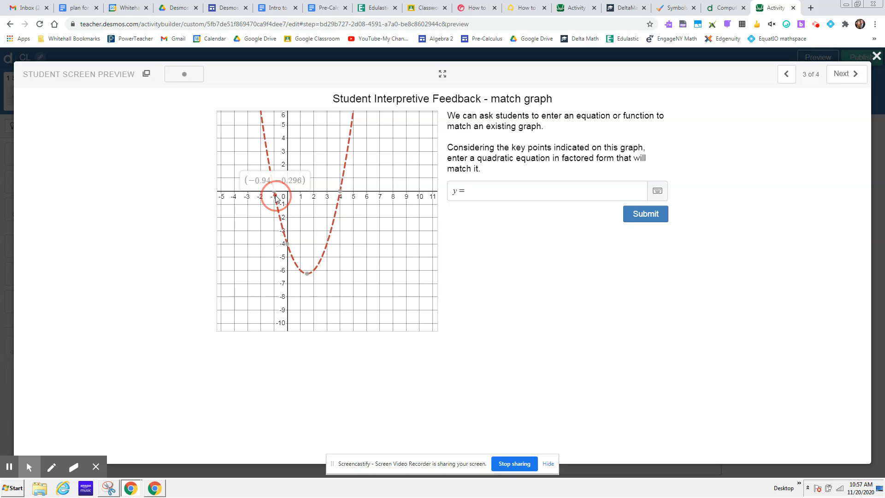
drag(276, 196, 275, 195)
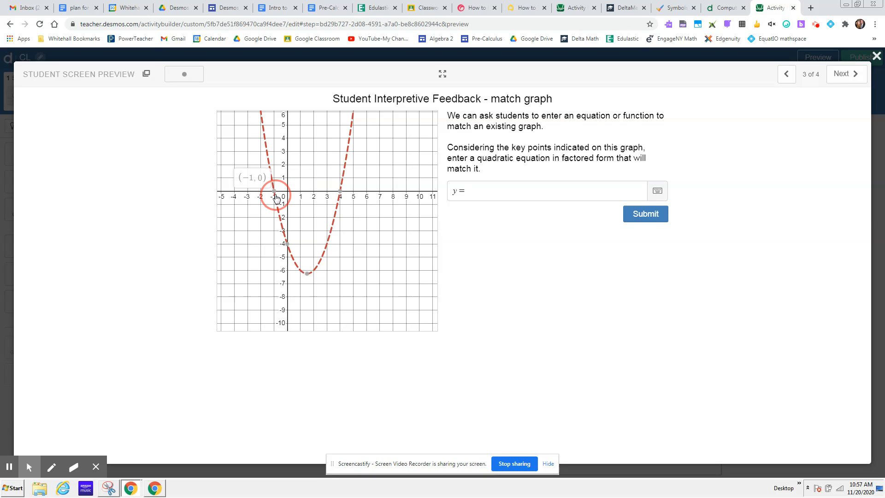
click(340, 194)
- Test the match-graph screen with the factored response y = (x + 1)(x - 4) and submit it
click(476, 191)
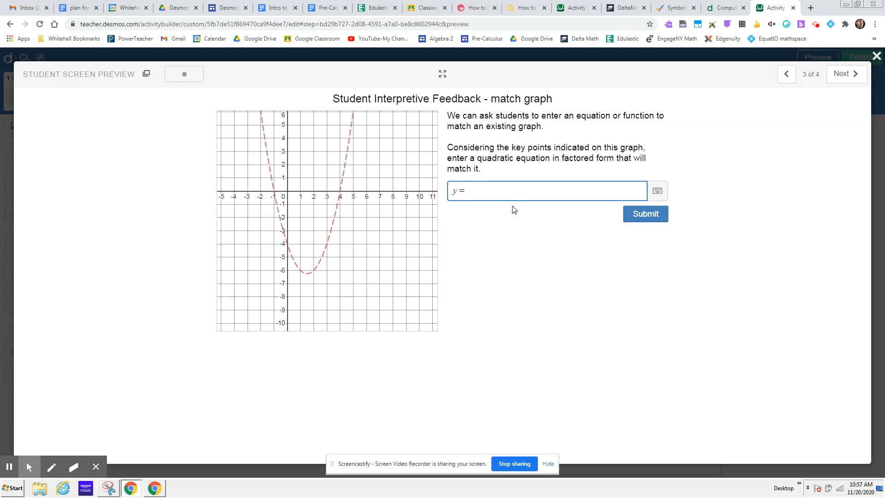
text((x)
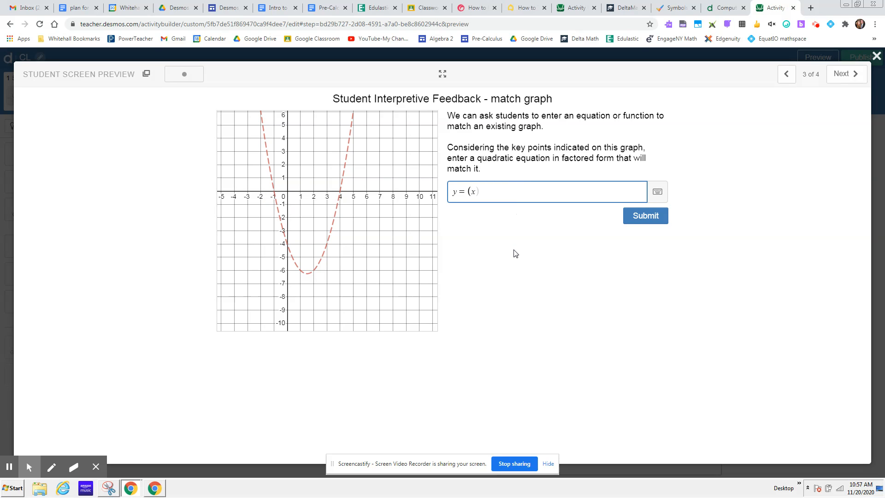
text(+1)(x-)
click(466, 196)
click(633, 222)
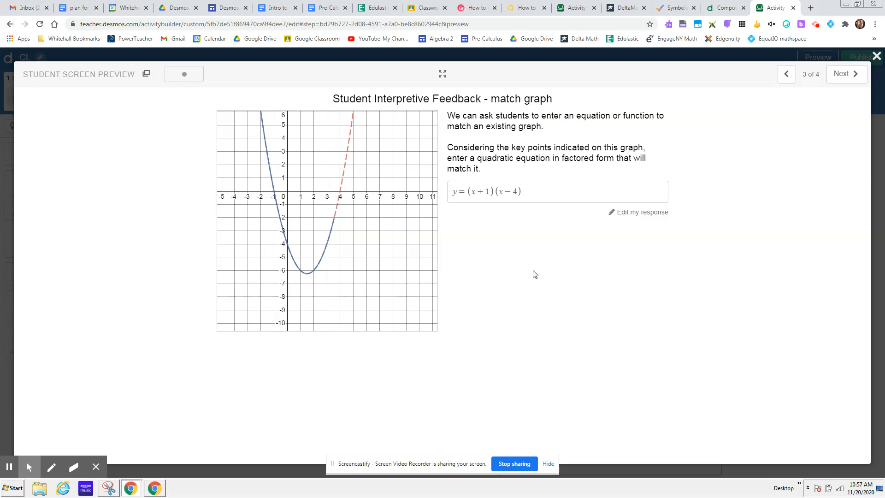
- Reopen the factored response and resubmit it to examine how its curve is traced over the dashed parabola
click(466, 199)
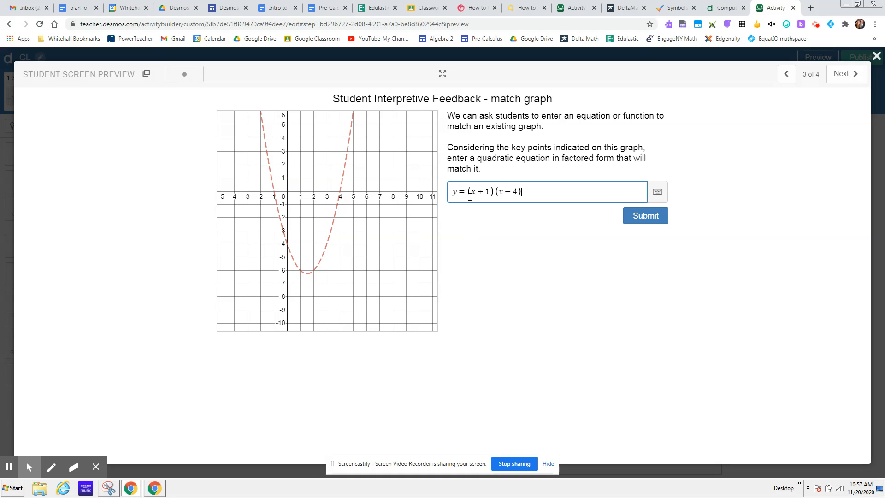
click(643, 219)
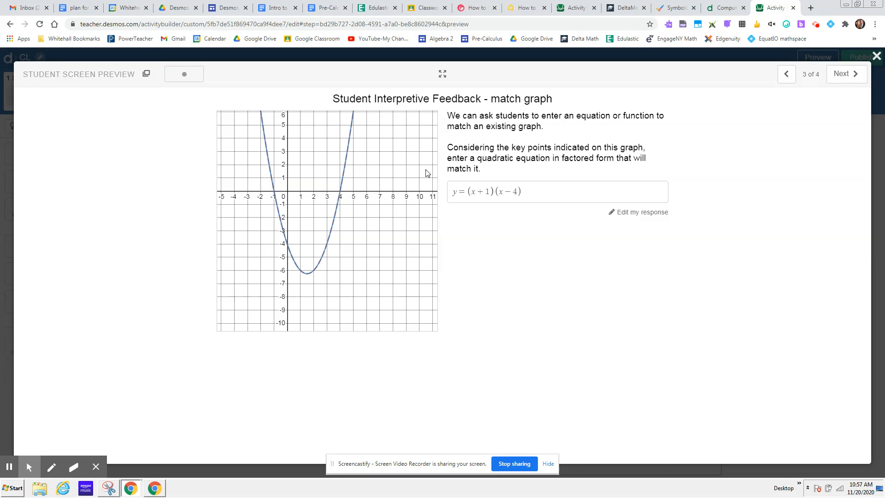
click(11, 469)
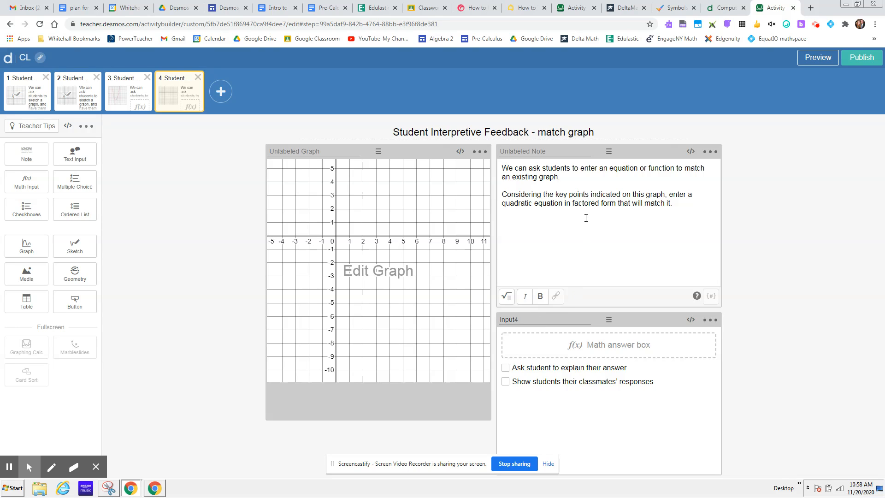
- In the fourth screen's graph component, graph y = (x + 1)(x - 4) as a dashed curve
click(396, 272)
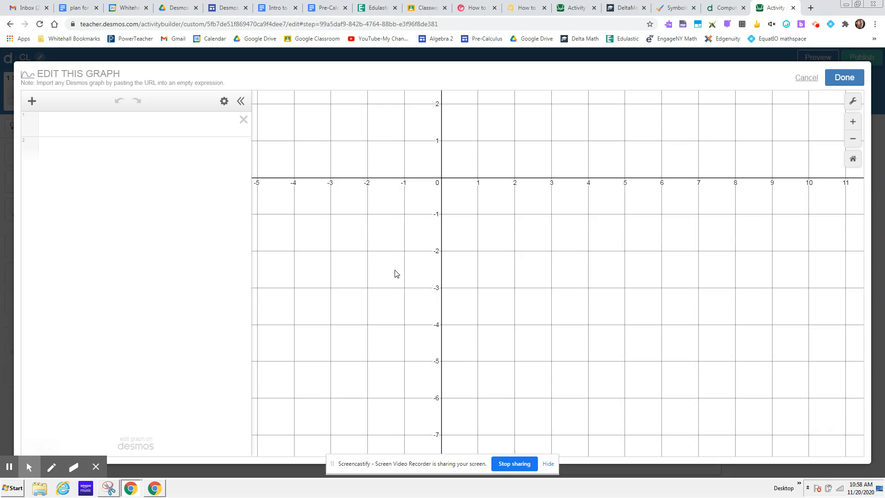
click(126, 128)
text(y=(x)
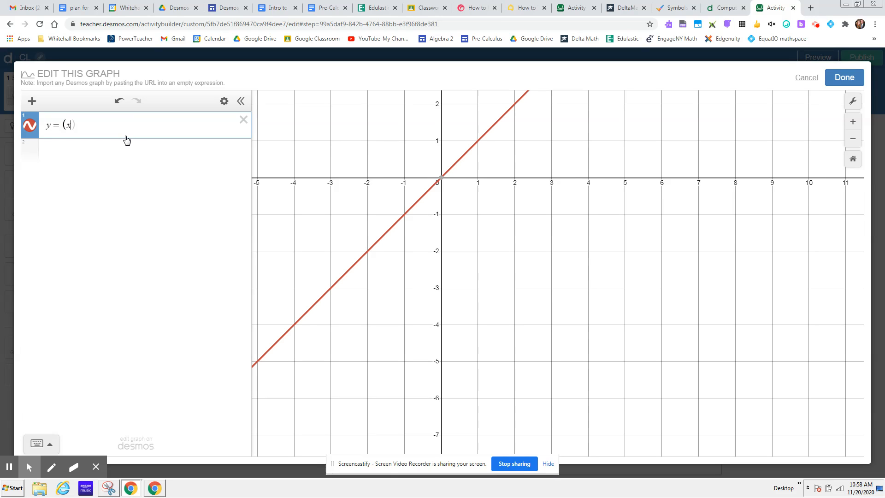
text(+)
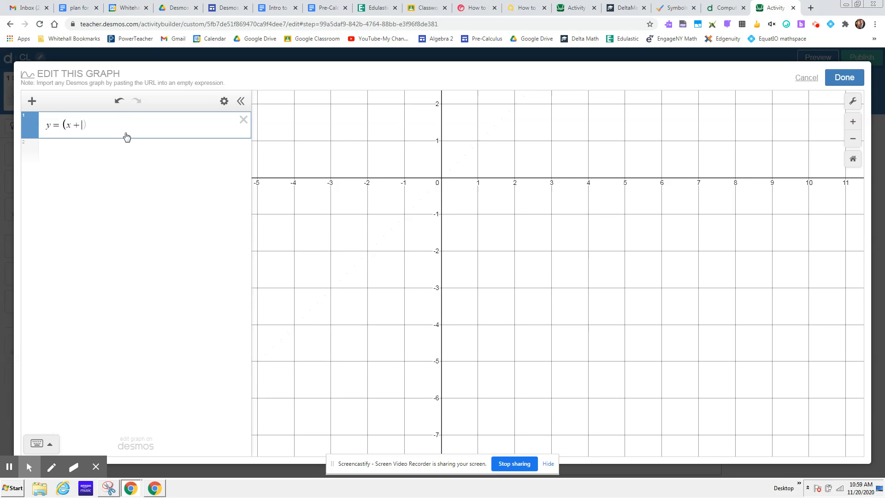
text(1)(x)
text(-)
text(4))
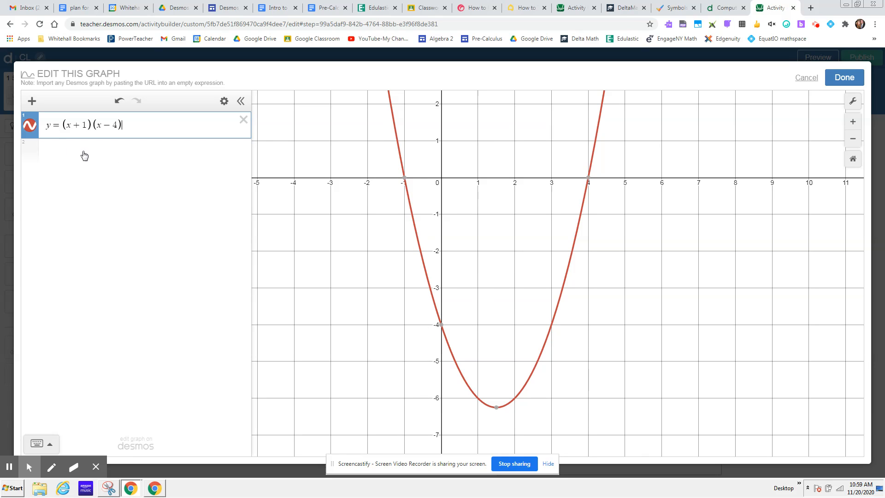
click(30, 129)
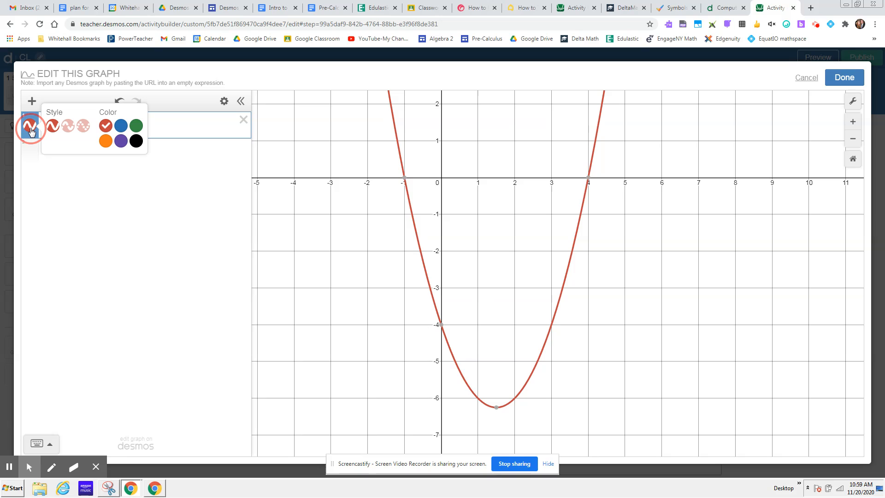
click(68, 126)
- Add a second expression y = f(x), and replace f(x) with the placeholder value 1
click(184, 152)
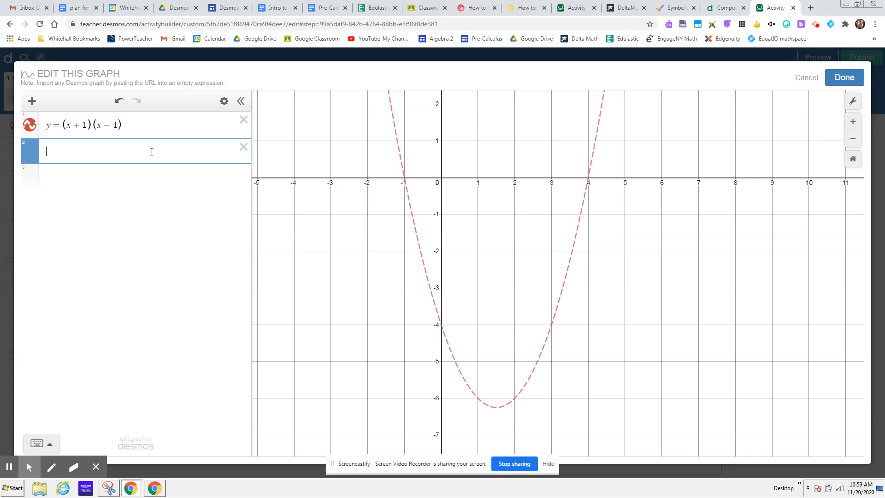
text(y=f(x))
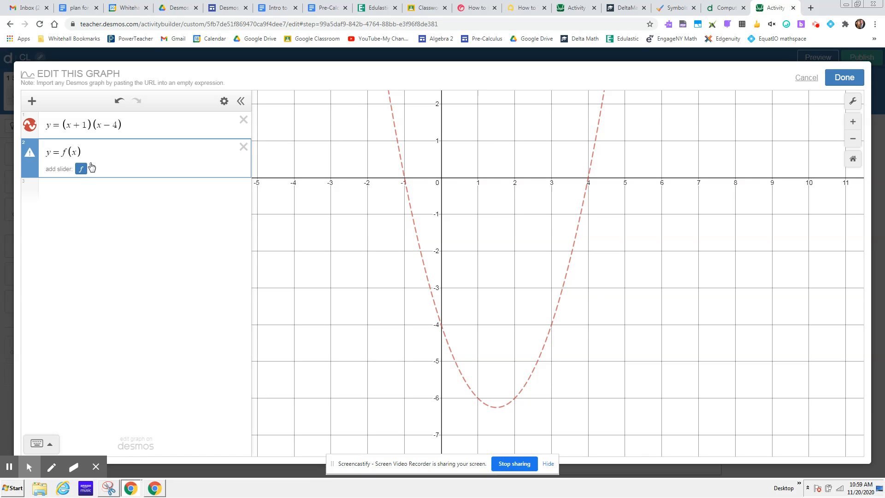
drag(89, 152, 62, 152)
text(1)
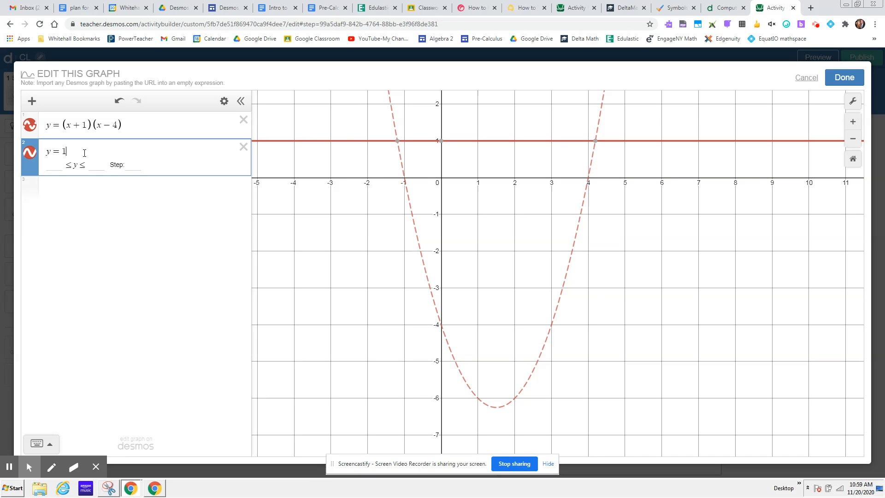
- Style the placeholder line y = 1 as a solid blue line
click(30, 156)
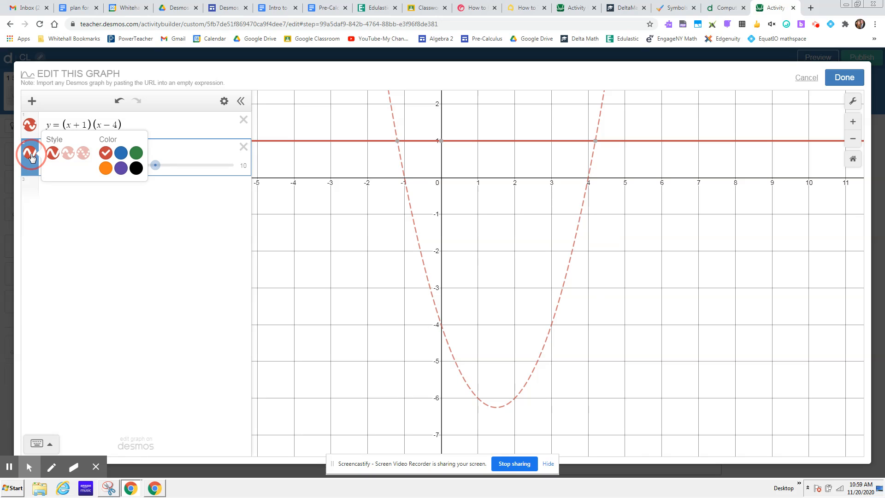
click(68, 153)
click(52, 152)
click(121, 153)
click(198, 148)
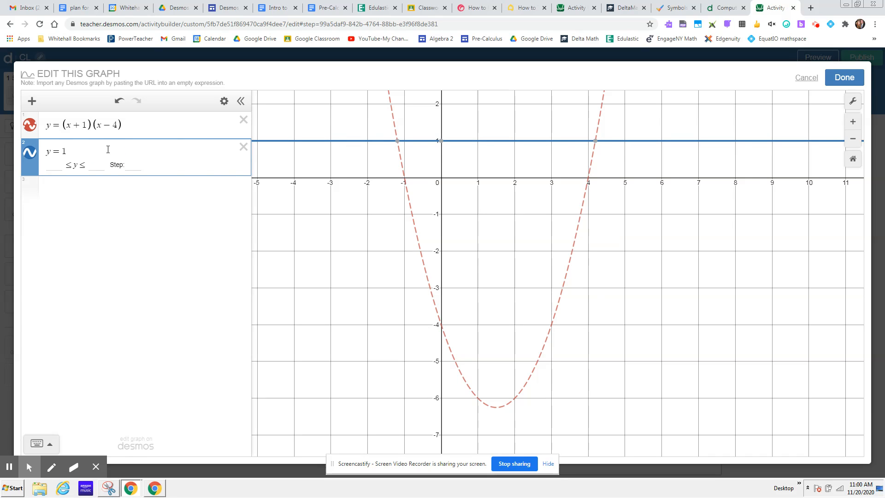
- Replace the placeholder 1 with f(x) in the second expression and save the graph
key(BackSpace)
text(f(x))
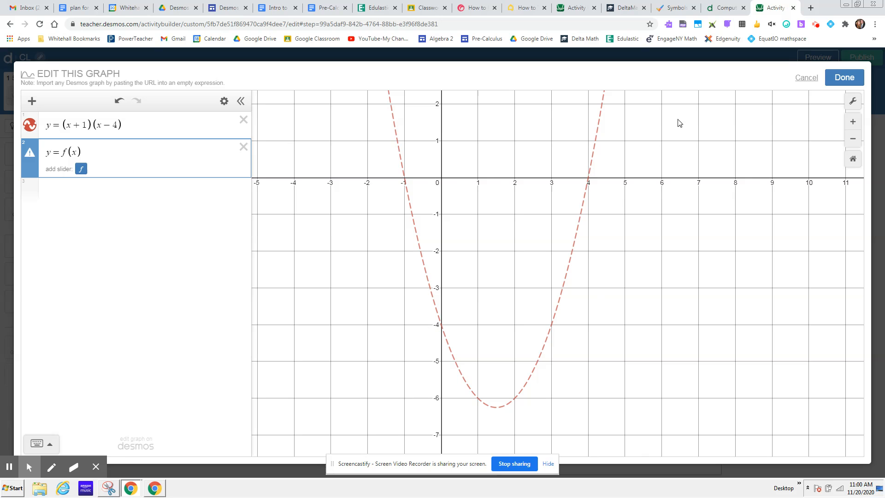
click(838, 81)
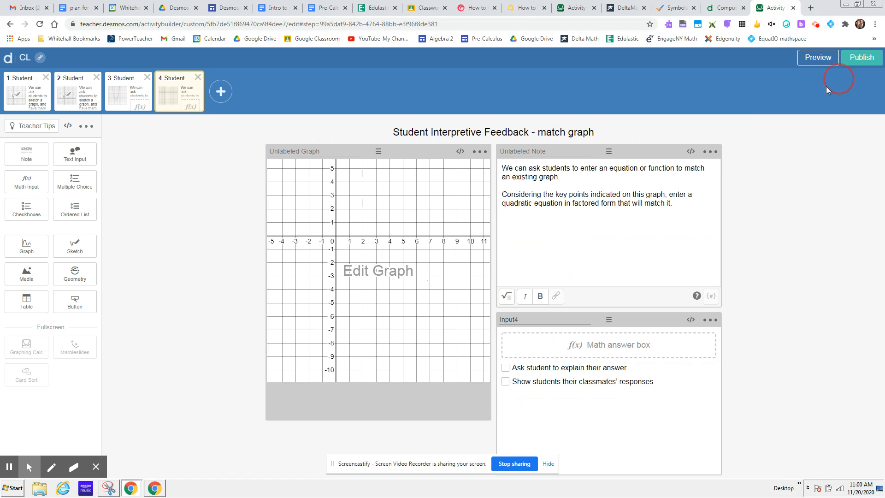
click(7, 471)
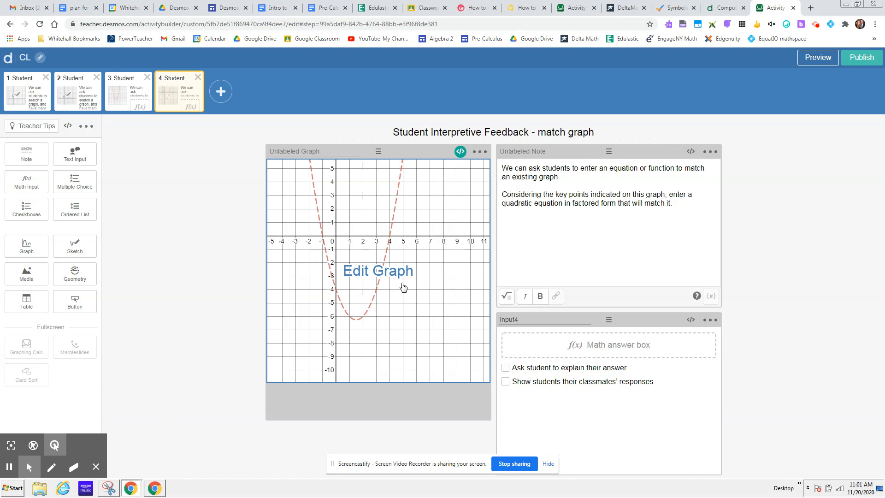
- In the graph component's script, add comments explaining that y=f(x) is graphed from the student's input, and begin the line function(`f`):
click(460, 152)
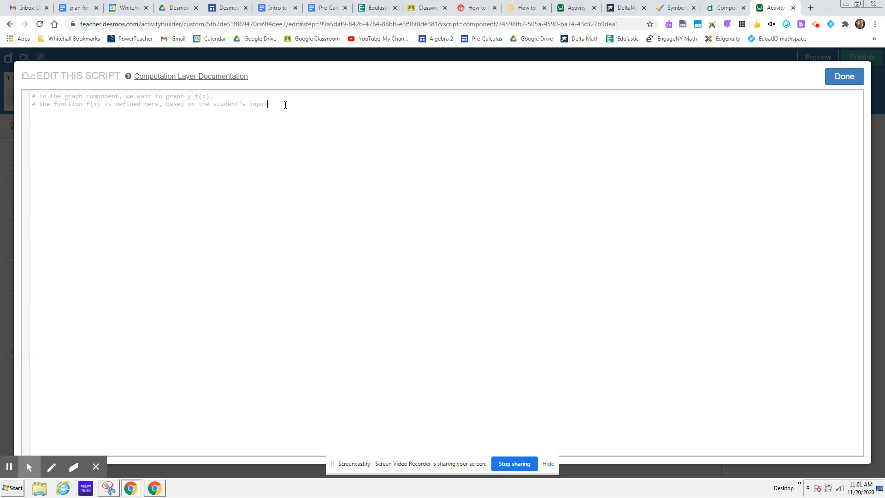
click(213, 118)
text(f)
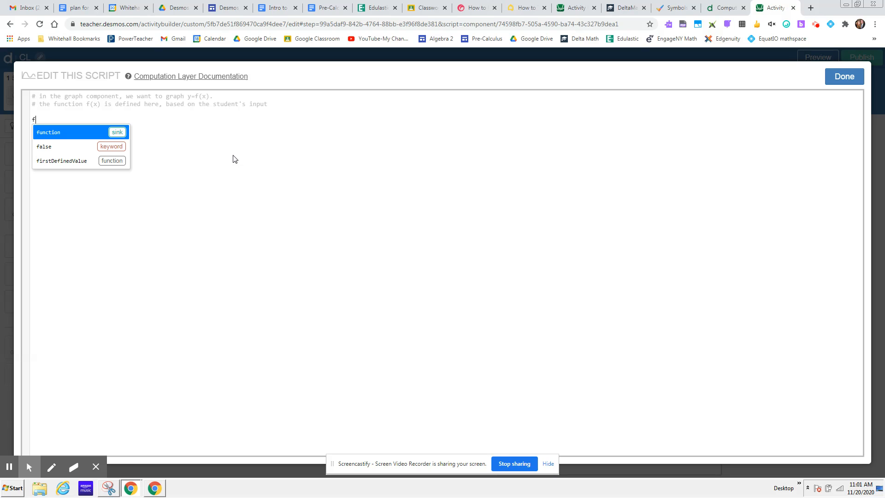
text(un)
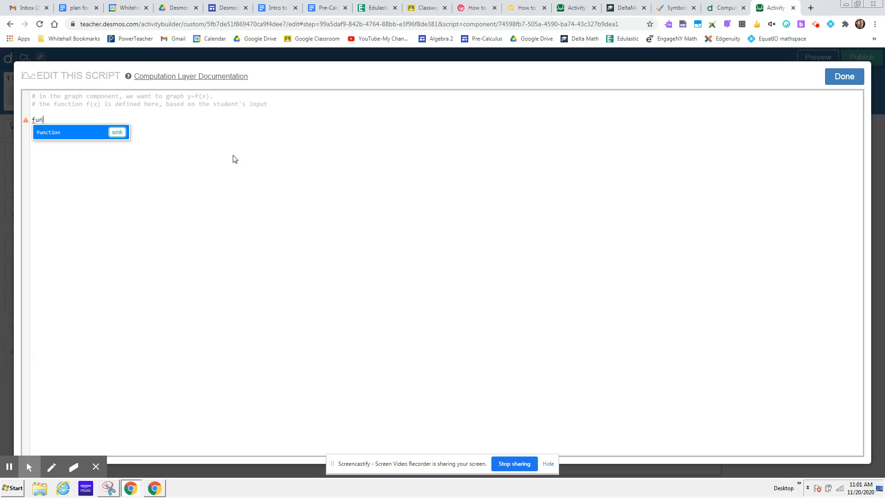
key(Return)
text(f`);)
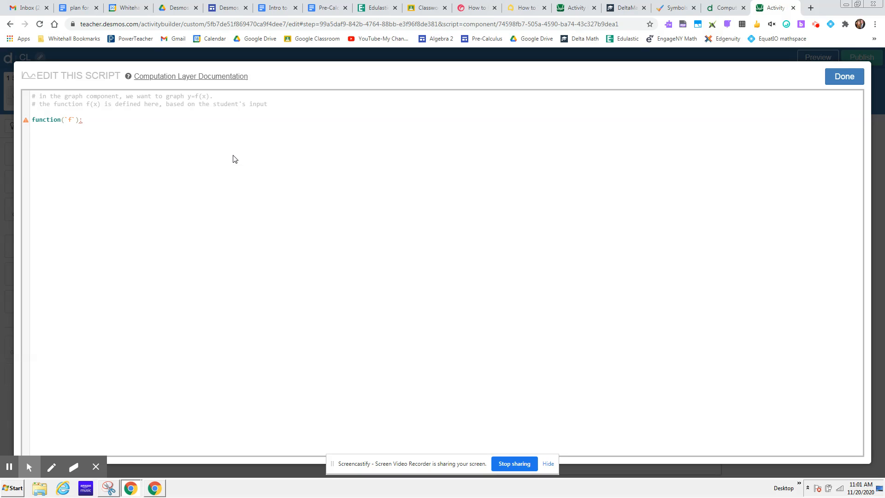
- Define function `f` as simpleFunction(input4.latex) and save the graph's script
click(135, 123)
text(sim)
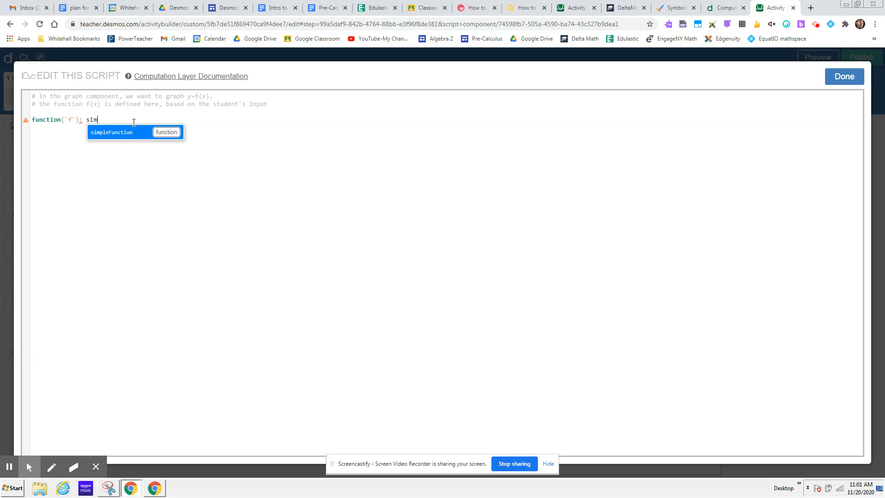
key(Return)
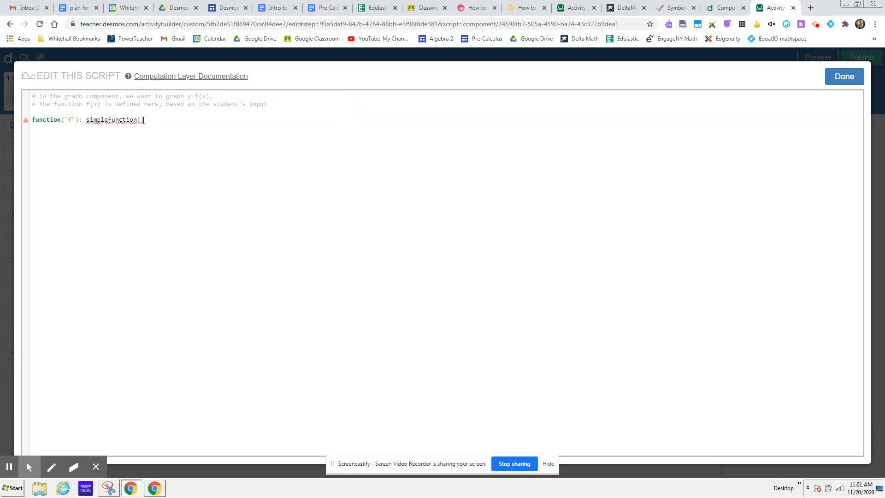
mouse_move(141, 120)
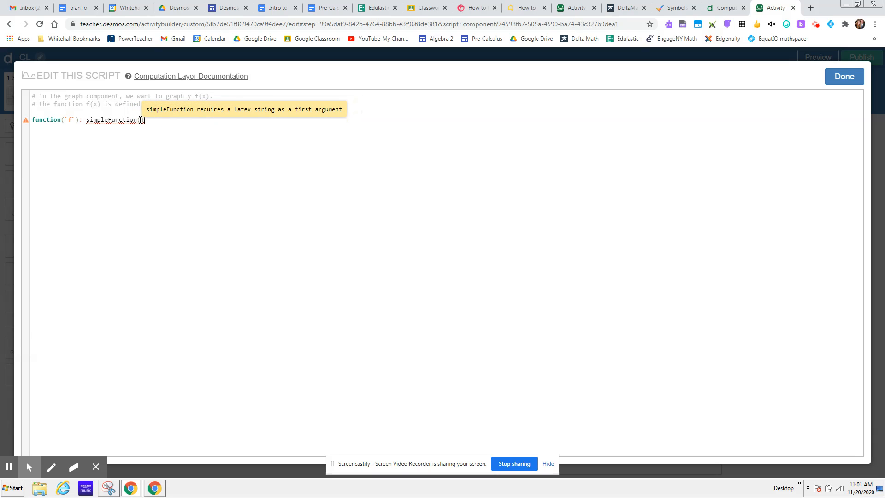
text(inp)
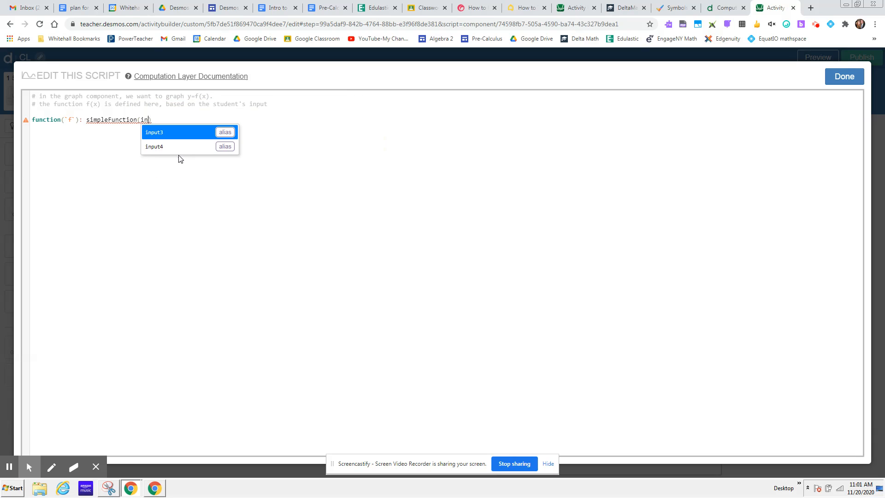
key(Down)
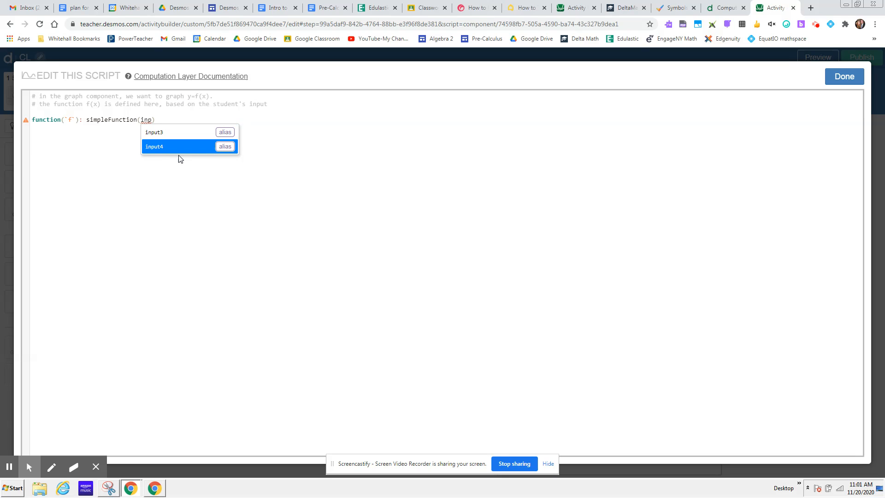
key(Return)
text(.)
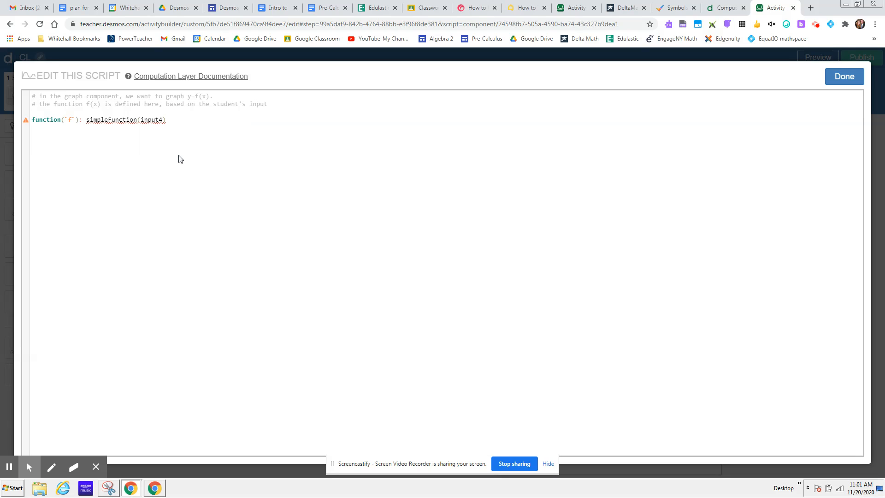
text(latex)
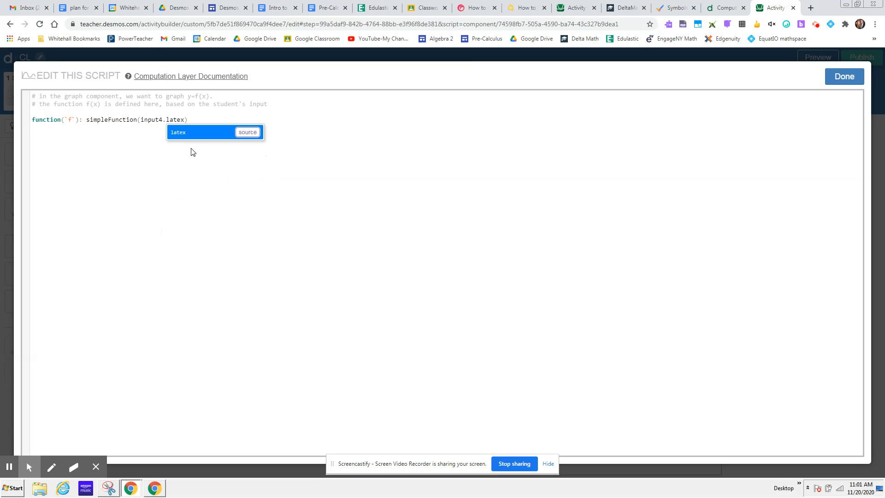
click(187, 136)
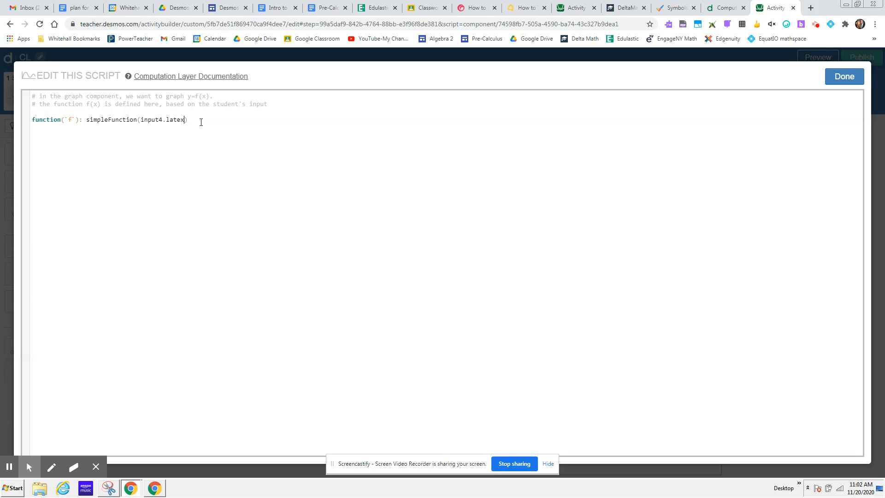
click(853, 82)
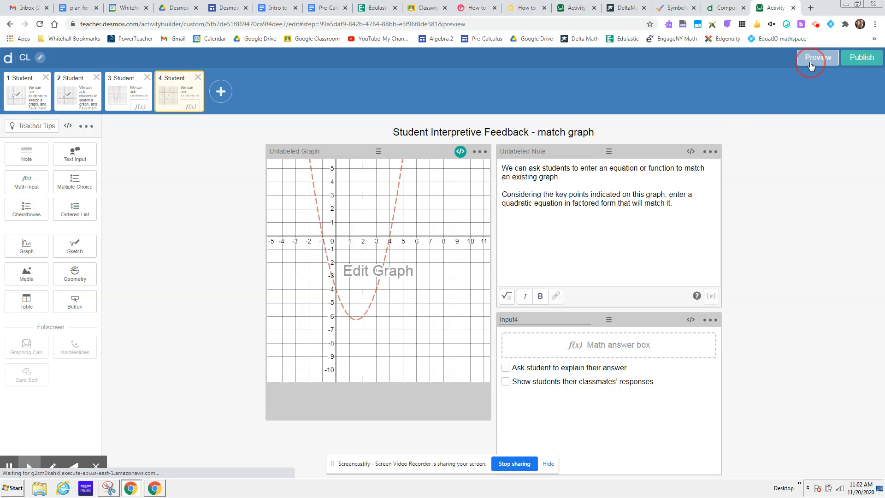
- Preview the fourth screen as a student, enter y = (x + 1) to test the live graphing, and close the preview
click(809, 60)
click(543, 190)
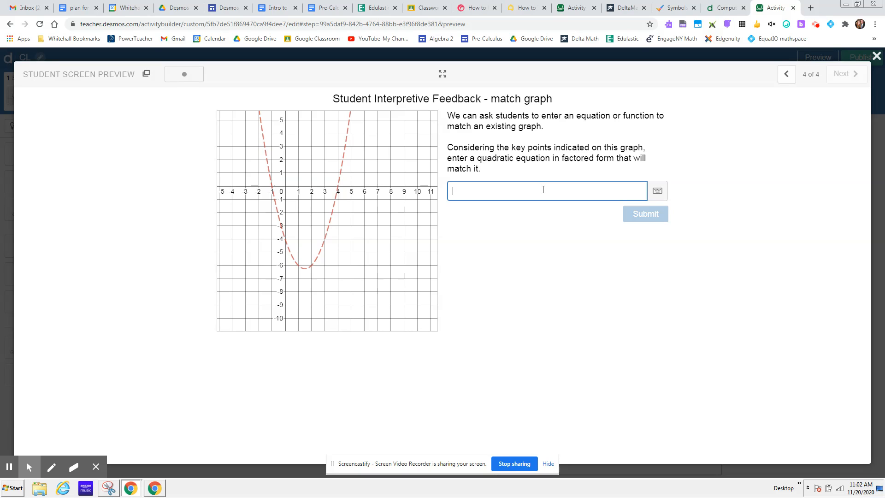
text(y)
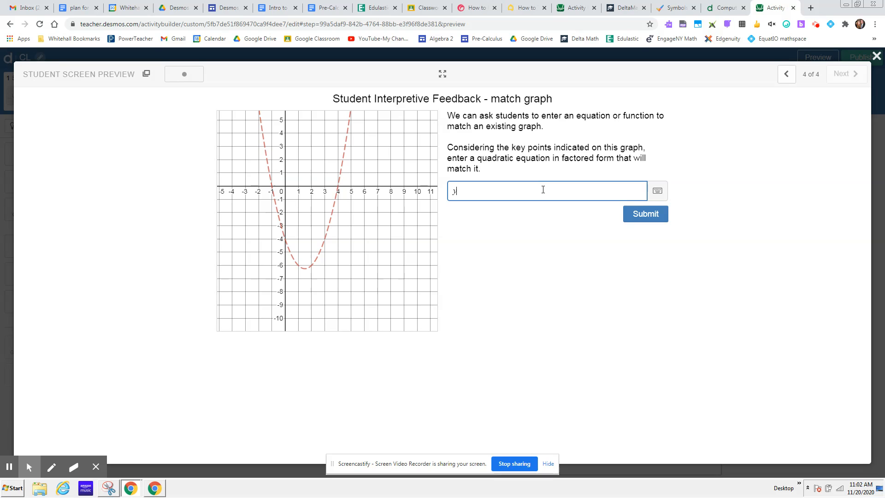
text(=(x)
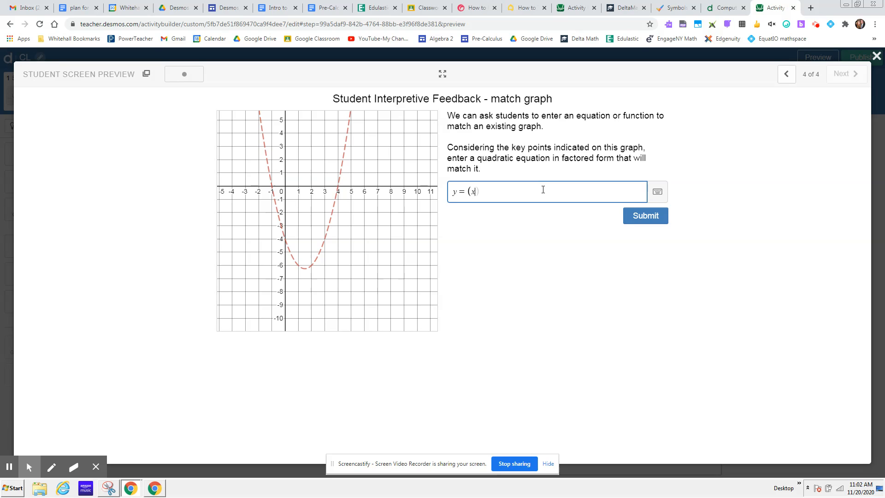
text(+)
key(BackSpace)
text(+1))
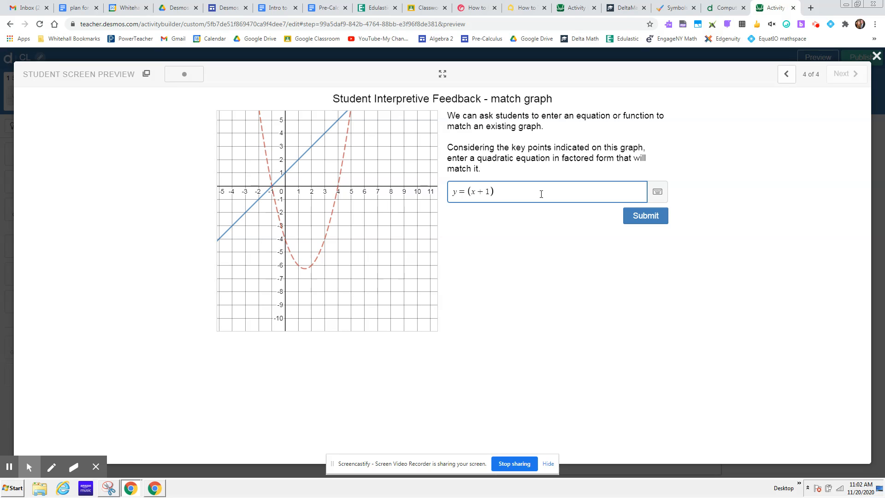
click(876, 55)
click(11, 467)
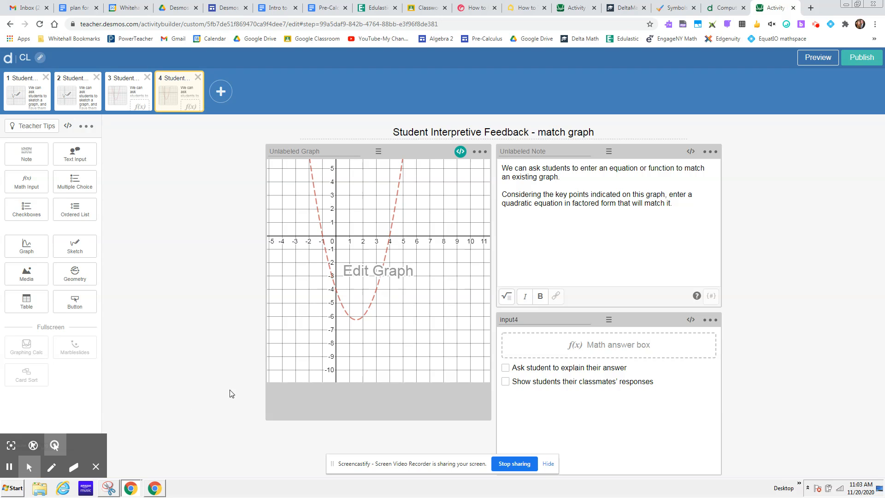
- In the graph component, append the restriction {x < 5T - 10} to the y = f(x) expression and save the graph
click(396, 273)
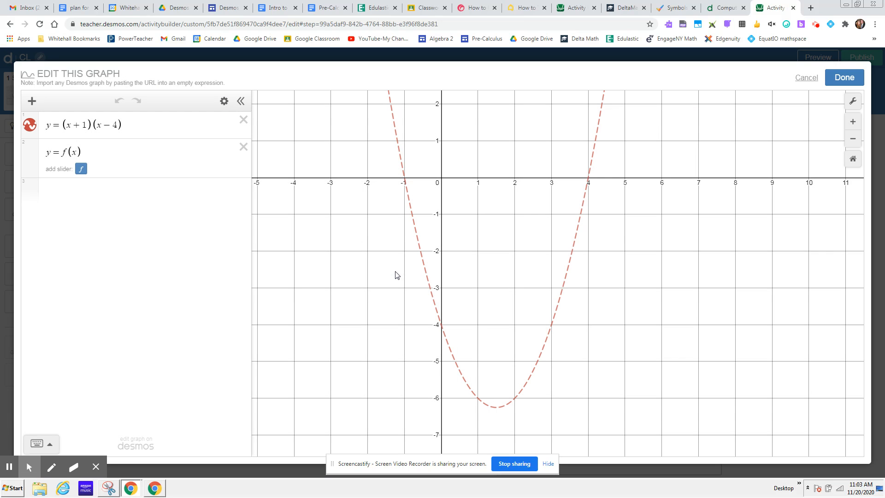
click(145, 124)
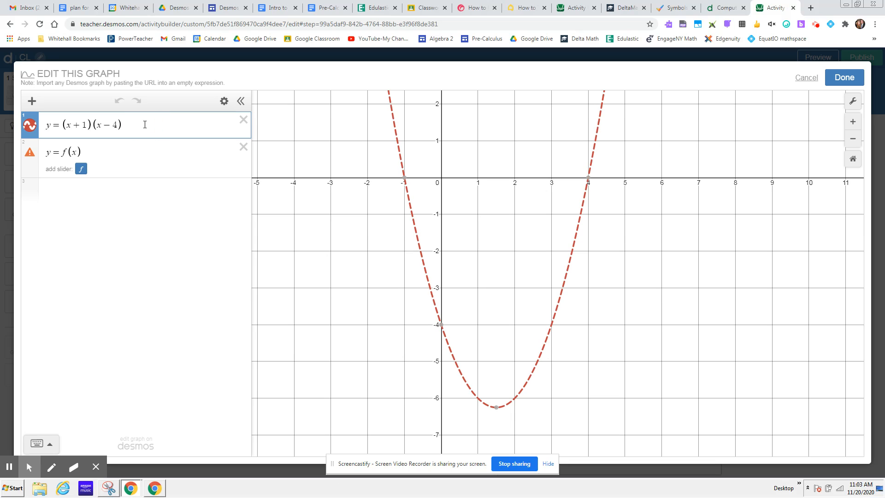
click(115, 152)
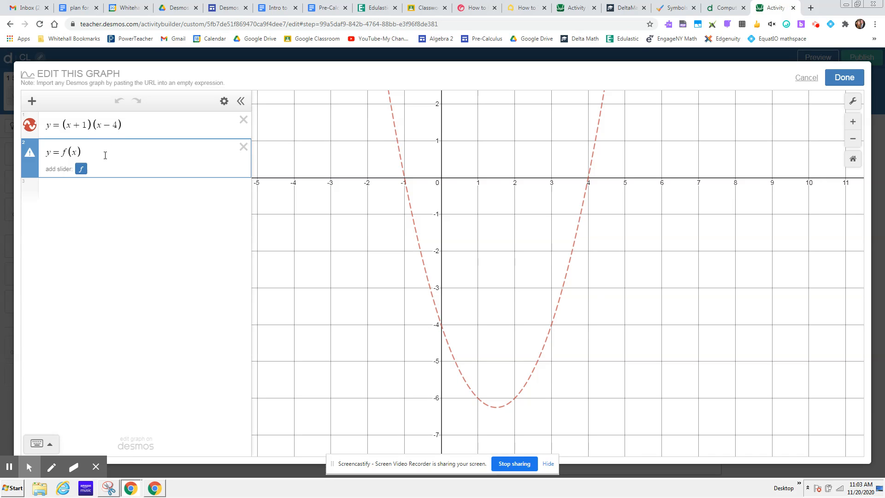
text({x)
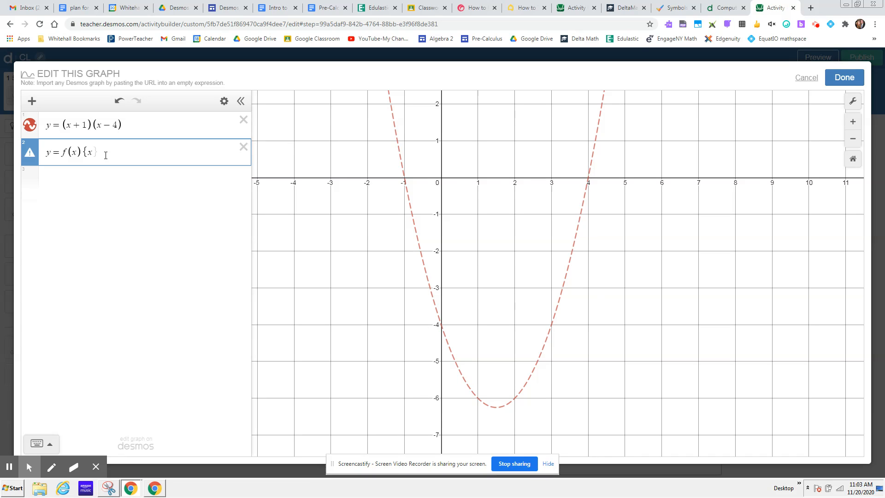
text(<)
text(57)
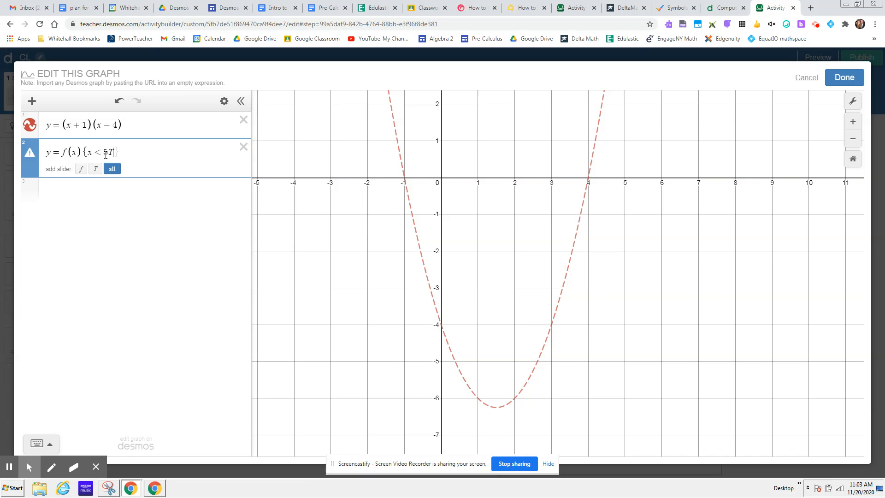
text(-10)
click(841, 79)
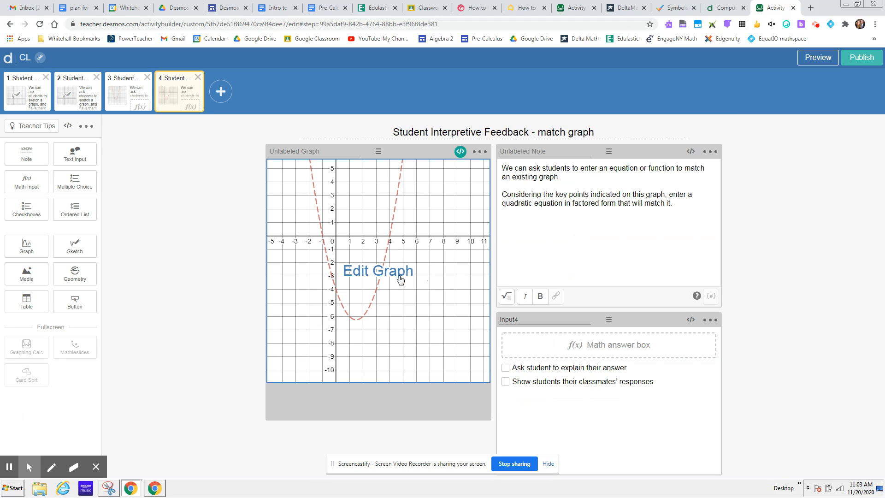
- Add number(`T`): input4.timeSinceSubmit() to the graph component's script and save it
click(460, 152)
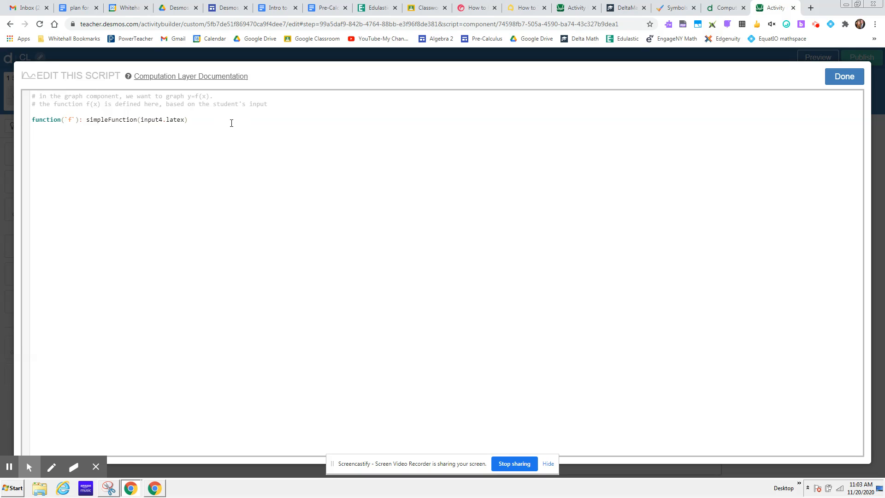
text(number(``):)
key(Return)
text(T`): in)
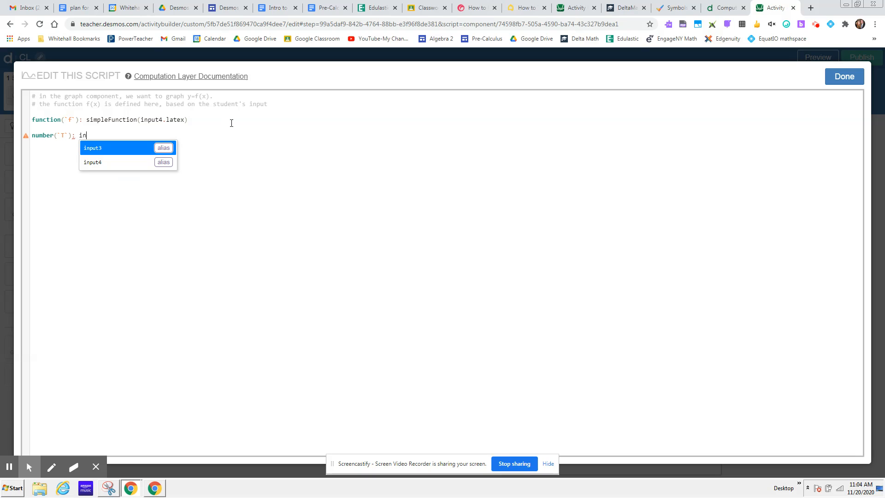
key(Down)
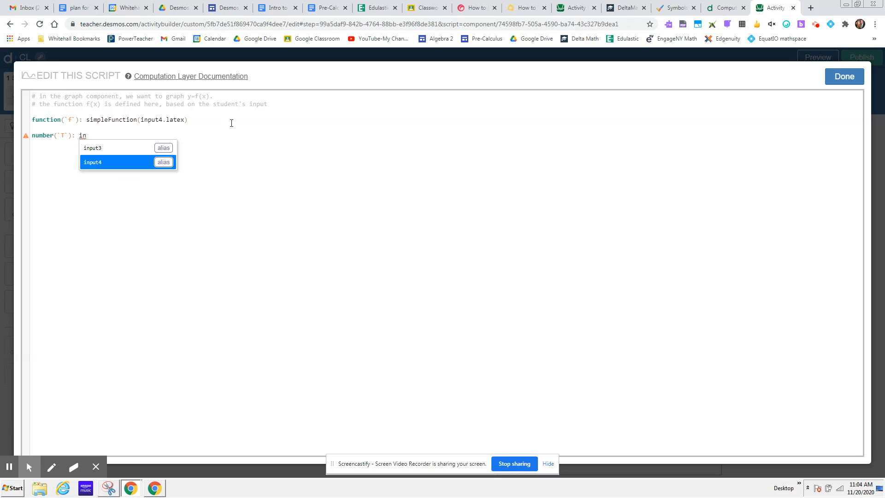
key(Return)
text(.)
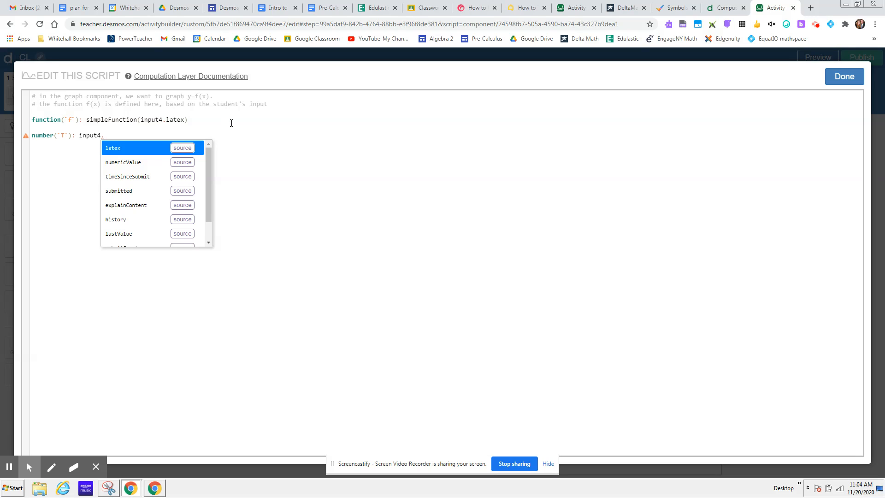
click(140, 176)
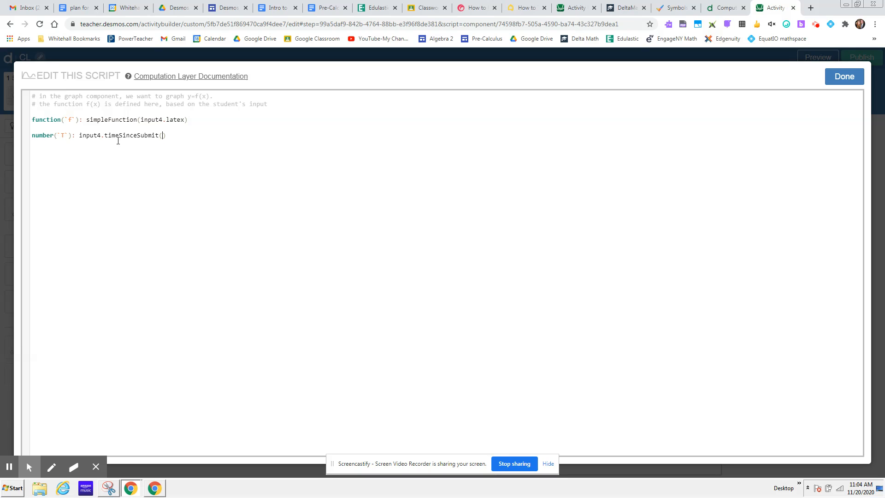
click(847, 74)
- Preview the fourth screen as a student and submit y = (x + 1)(x - 4) to test the timed graph
click(810, 58)
click(534, 190)
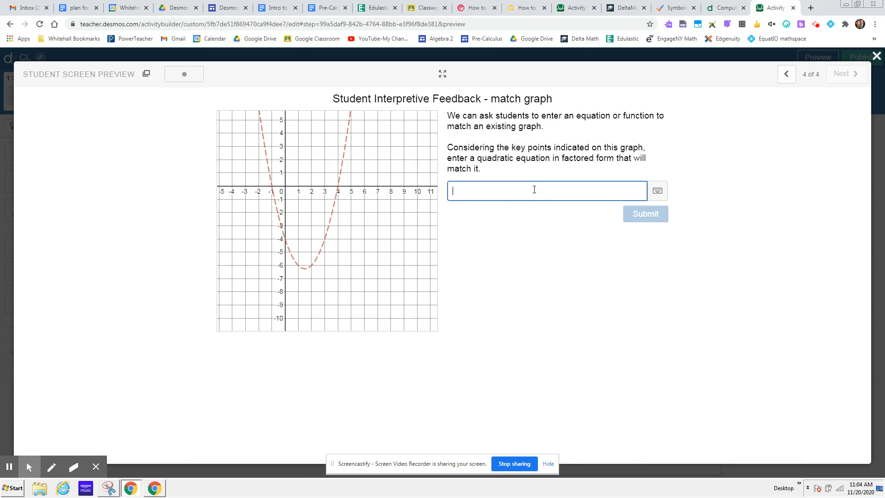
text(y = )
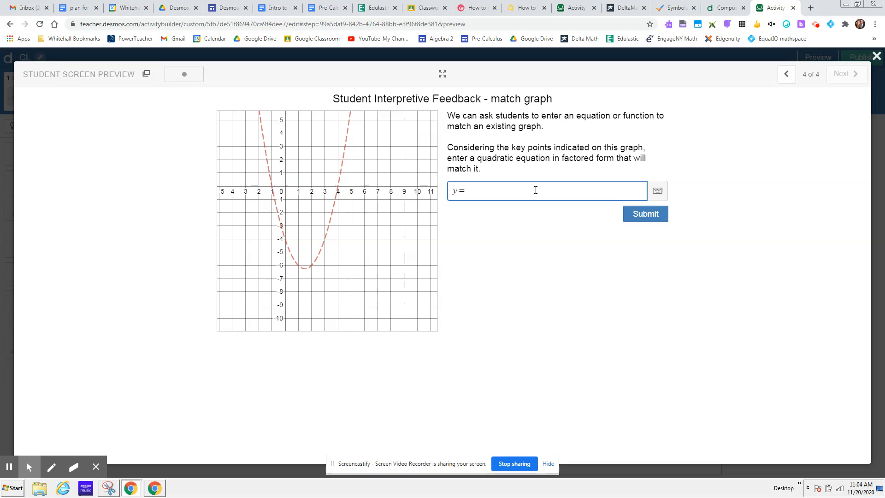
text((x + 1)
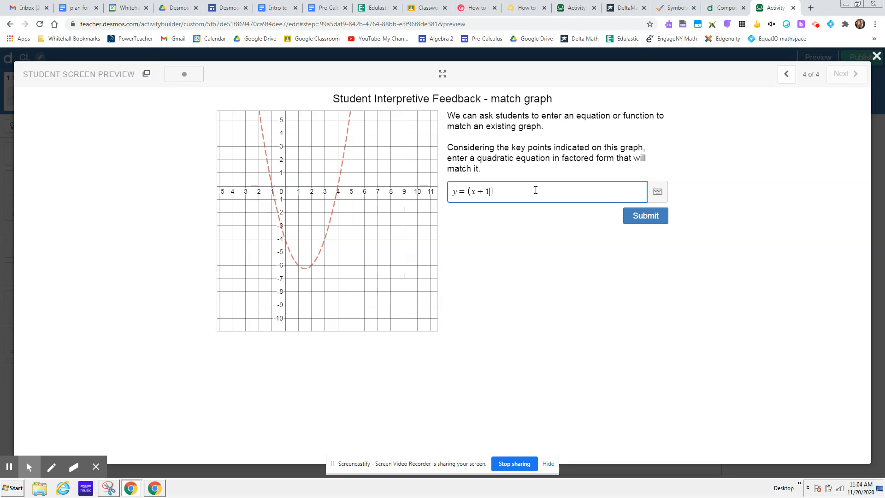
key(shift+Right)
text(()
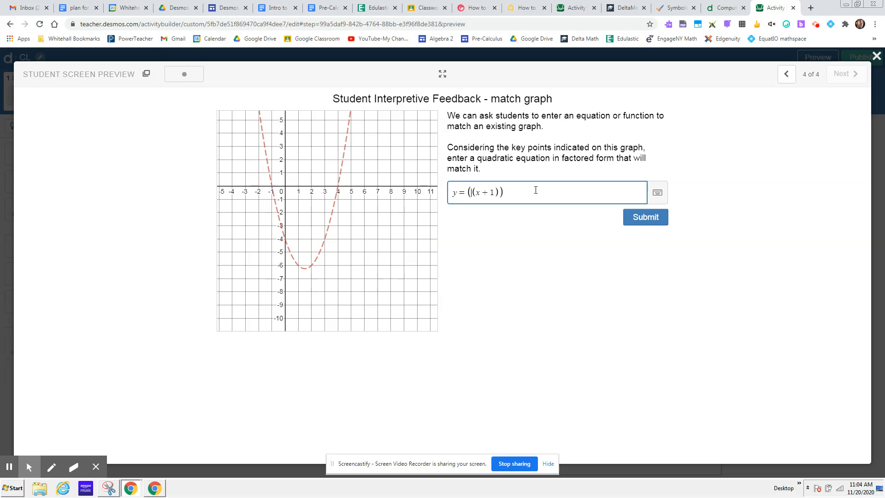
key(BackSpace)
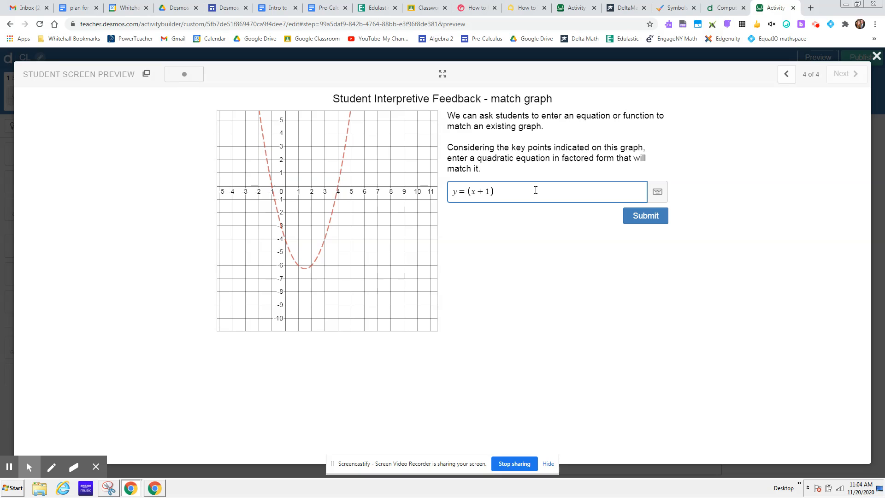
text((x)
text(-4)
text())
click(647, 223)
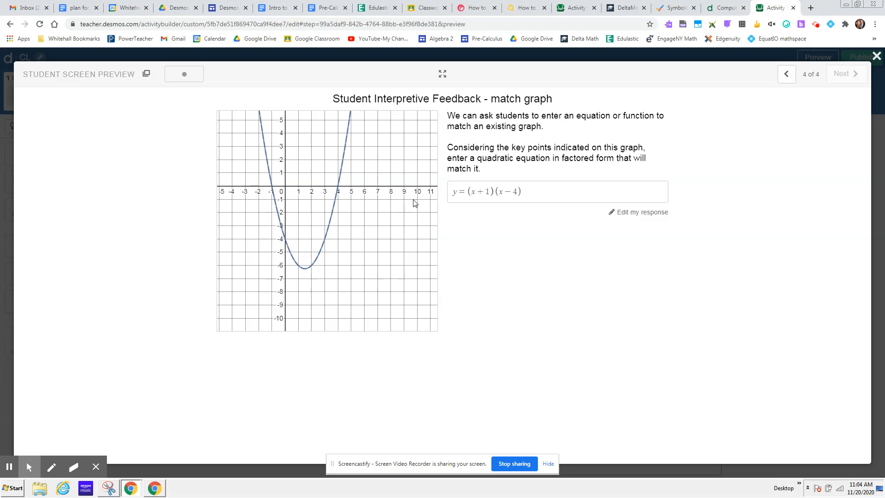
- Edit the submitted response to y = (x + 1)(x - 6) and resubmit it to test a non-matching equation
click(516, 192)
click(519, 194)
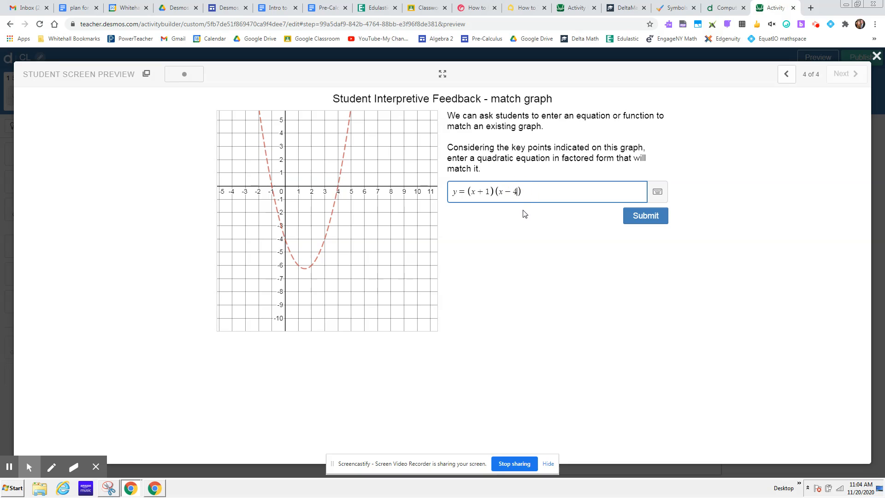
key(BackSpace)
text(6)
click(646, 216)
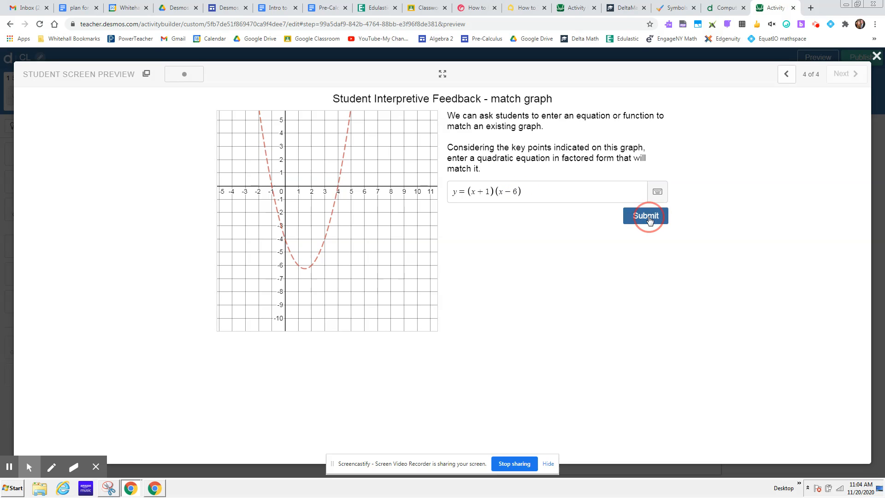